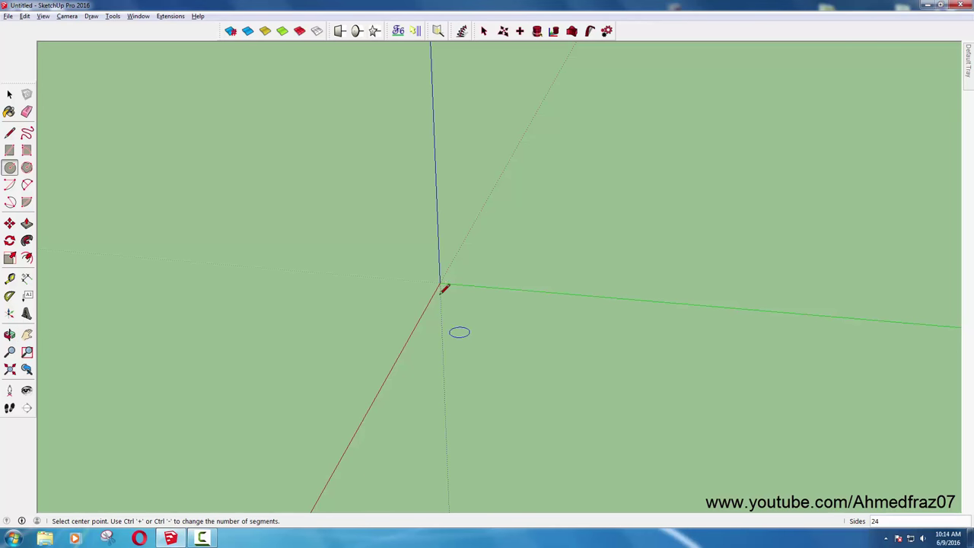
# Draw a radius-5 circle centred on the origin and push/pull it into a tall cylinder.
pyautogui.click(441, 282)
pyautogui.click(482, 283)
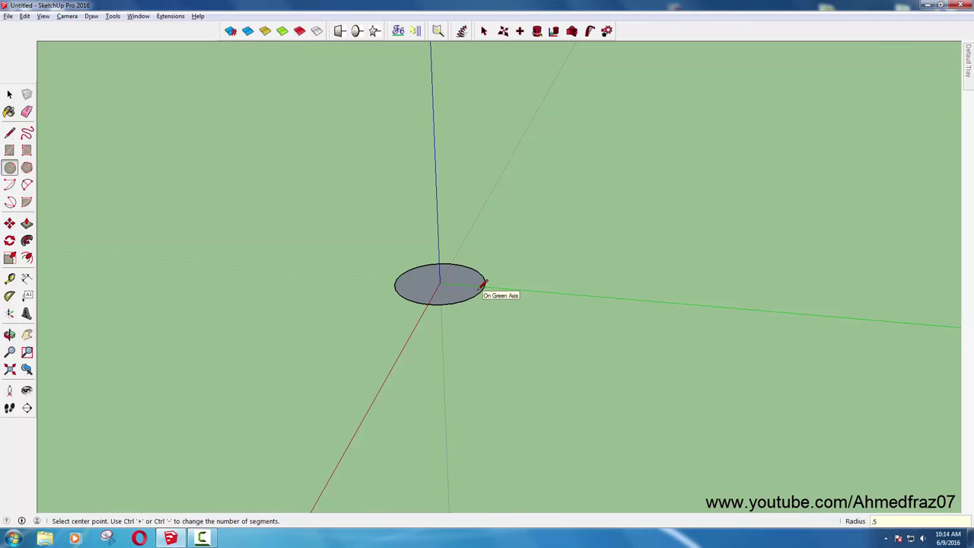
pyautogui.press('space')
pyautogui.press('p')
pyautogui.moveTo(456, 304); pyautogui.dragTo(459, 319)
pyautogui.click(459, 319)
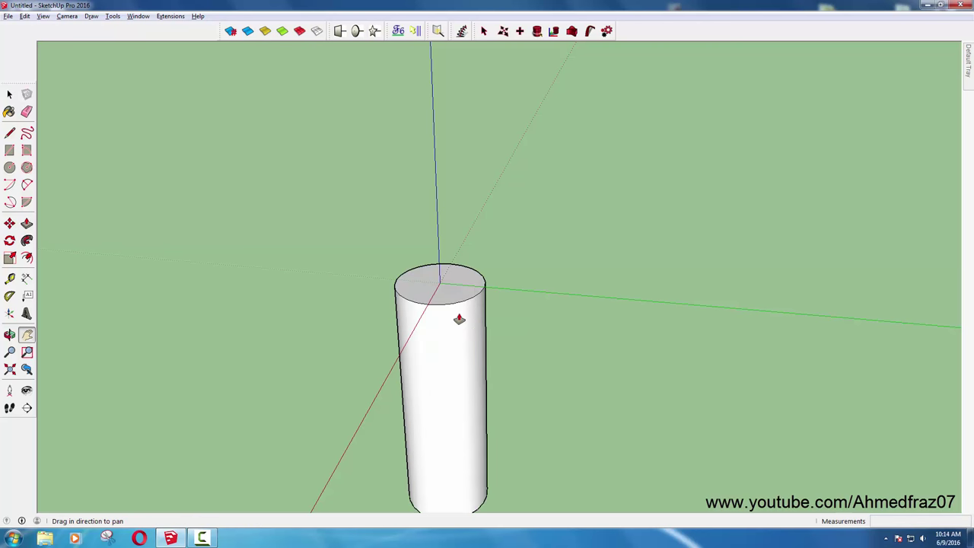
pyautogui.hotkey('shift', 'z')
# Draw a vertical line from the top-face centre down past the cylinder base.
pyautogui.press('l')
pyautogui.click(458, 127)
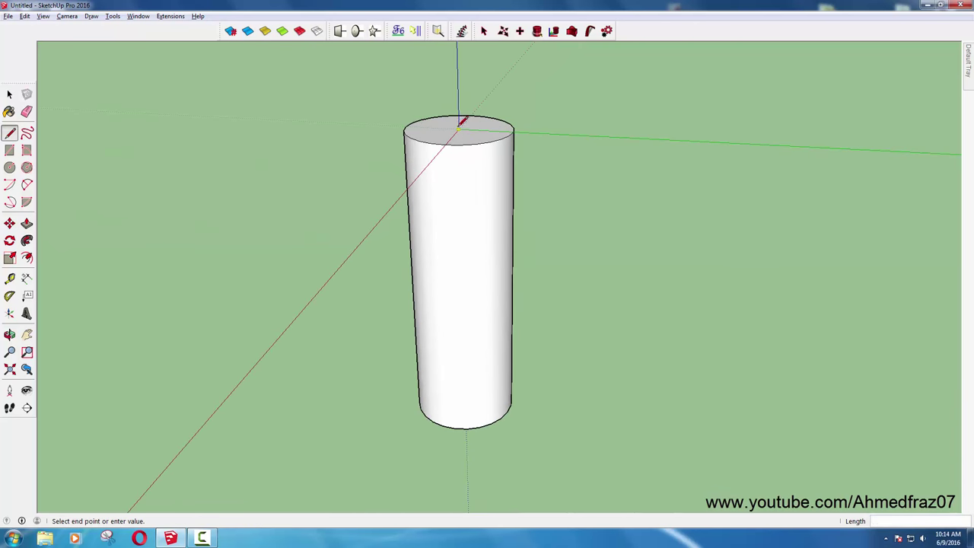
pyautogui.click(468, 456)
pyautogui.press('space')
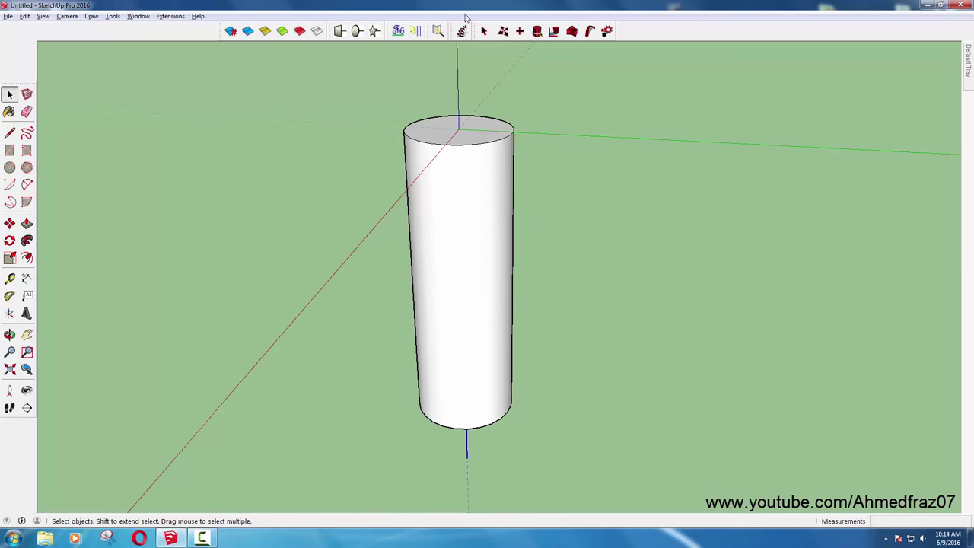
# Dimension the top edge's 1.00' diameter and confirm the circle's radius and 24 segments in Entity Info.
pyautogui.click(27, 278)
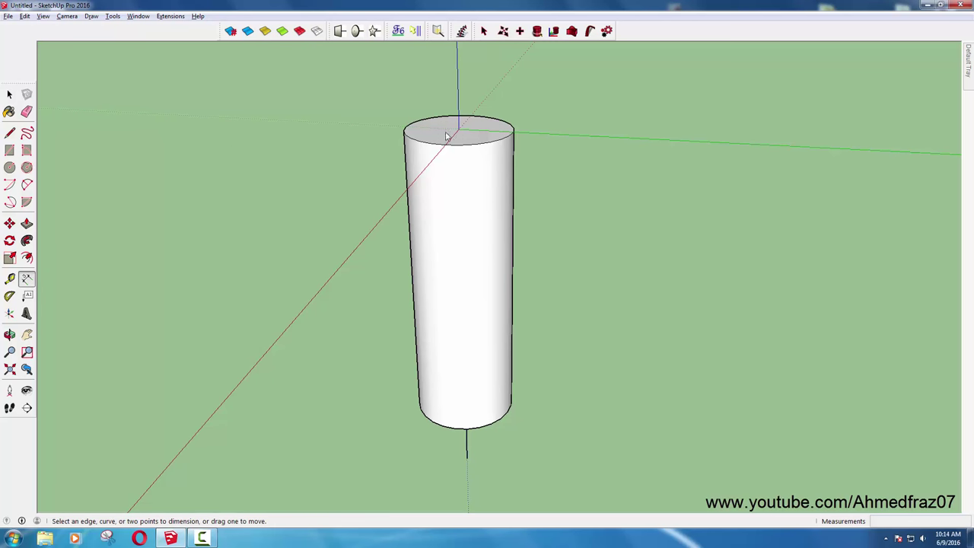
pyautogui.click(341, 147)
pyautogui.press('space')
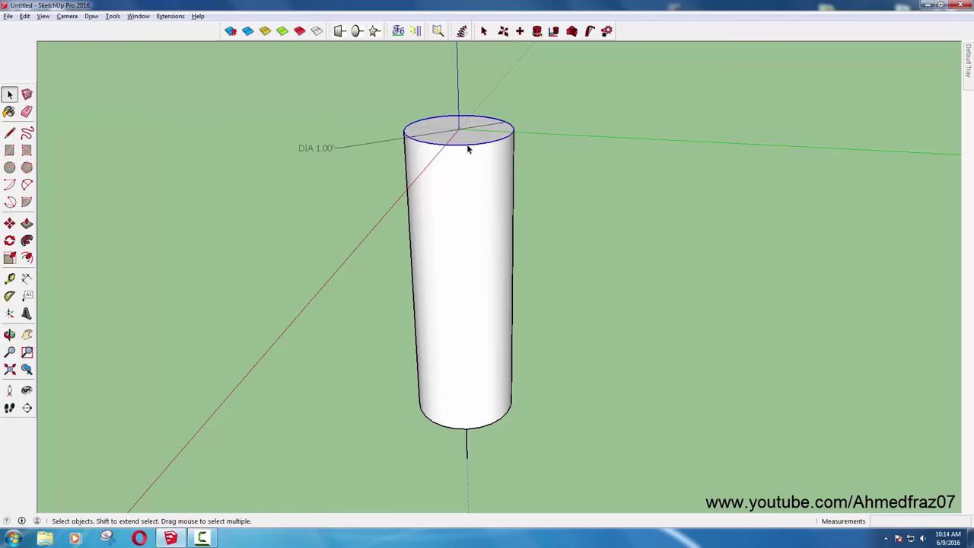
pyautogui.rightClick(468, 143)
pyautogui.click(500, 22)
pyautogui.click(504, 27)
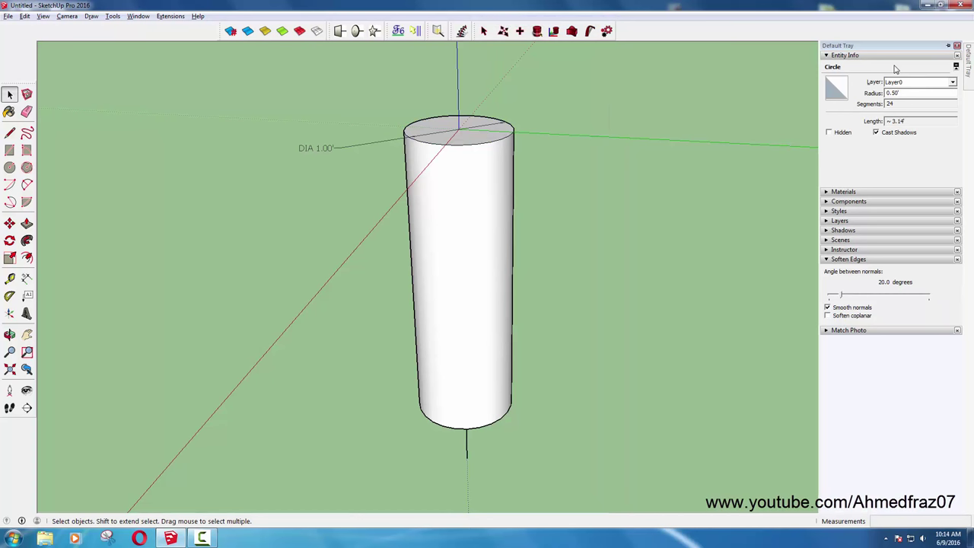
pyautogui.doubleClick(898, 104)
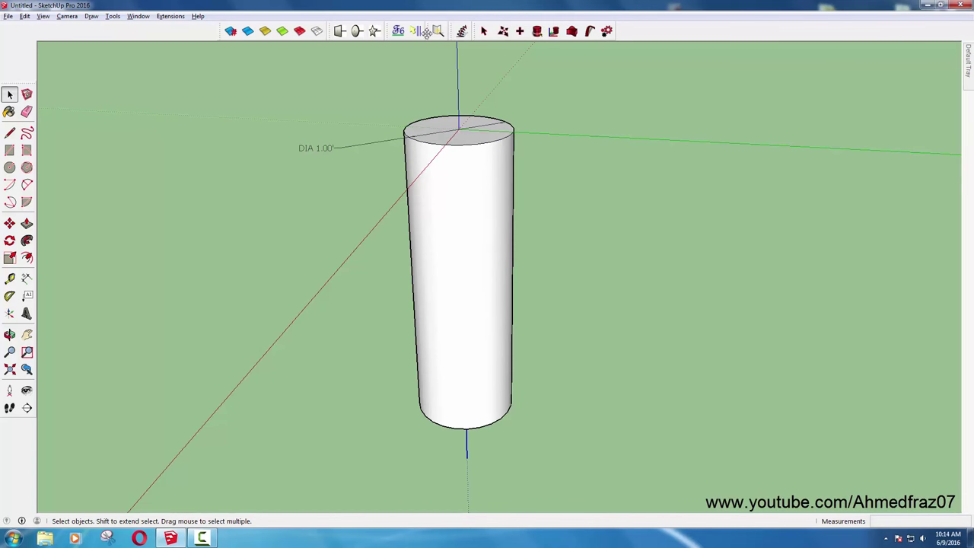
# Generate a helix along the axis: radius 0.50', 20 laps, 24 sections per lap.
pyautogui.click(462, 31)
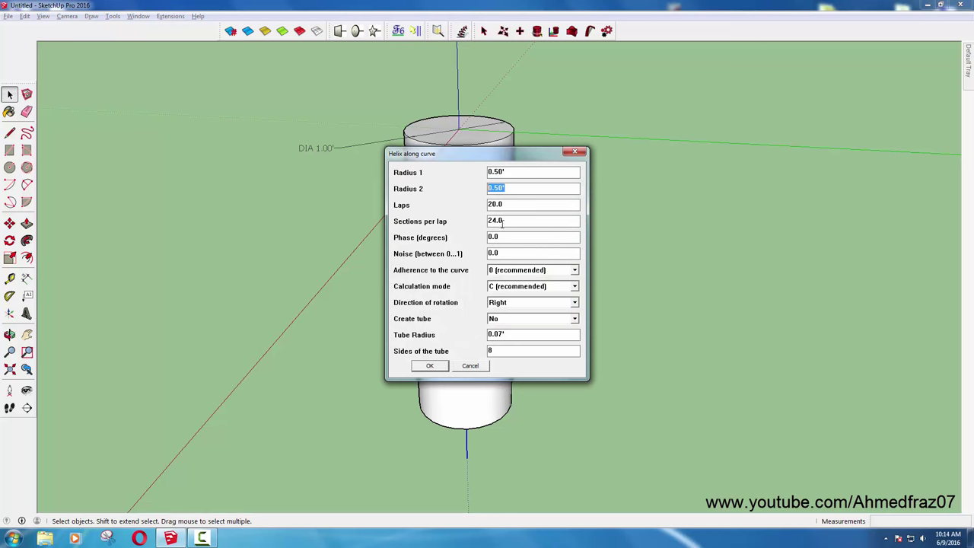
pyautogui.click(430, 366)
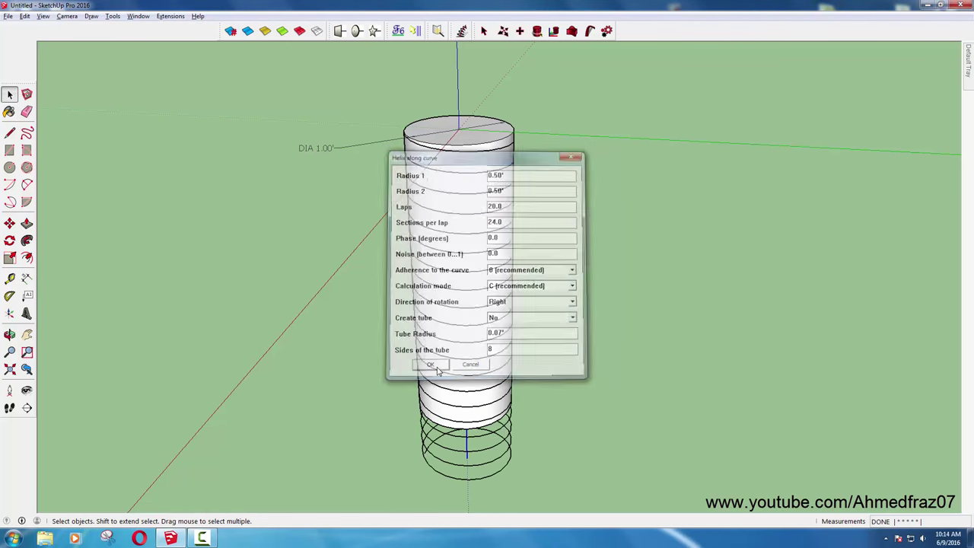
pyautogui.moveTo(469, 317); pyautogui.dragTo(476, 447, button='middle')
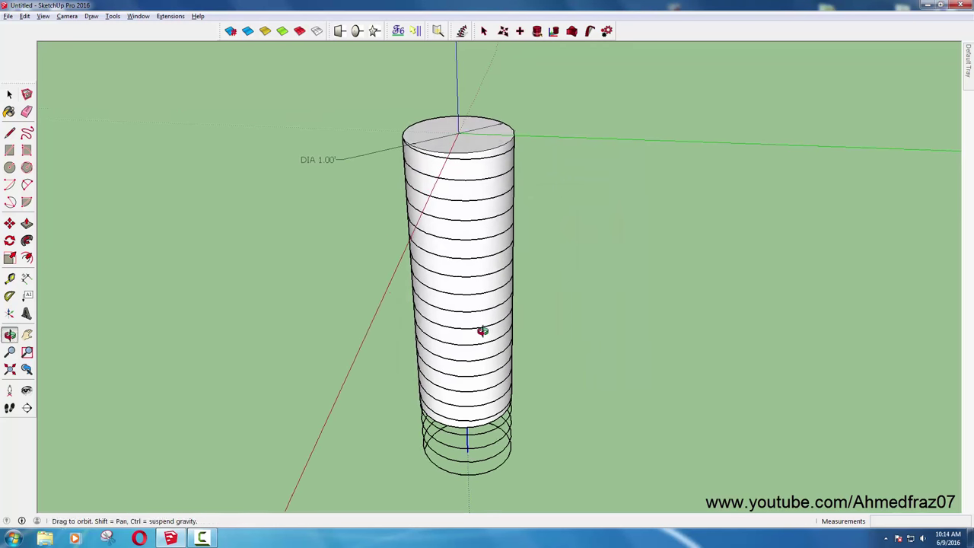
# Explode the cylinder group.
pyautogui.click(477, 442)
pyautogui.scroll(3, 482, 200)
pyautogui.scroll(3, 492, 193)
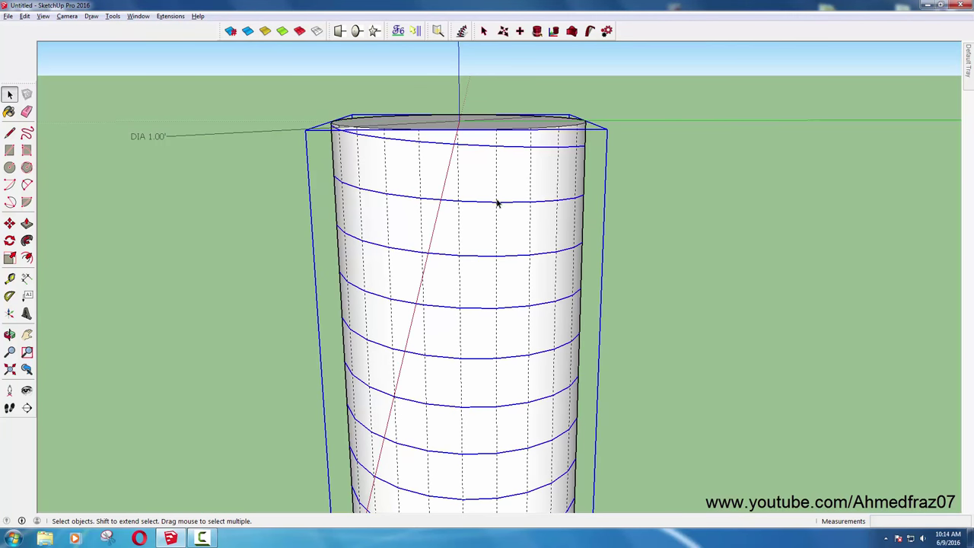
pyautogui.rightClick(510, 204)
pyautogui.press('Escape')
pyautogui.rightClick(474, 206)
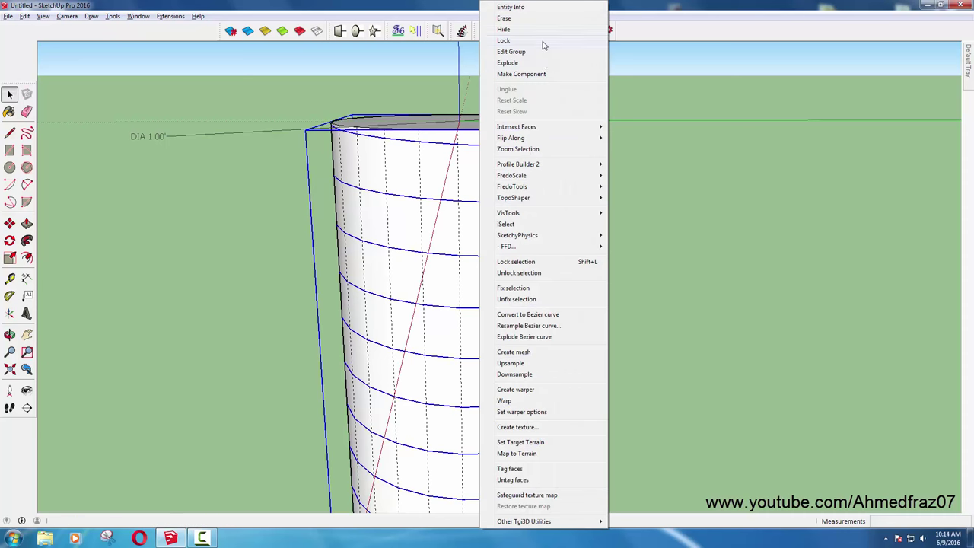
pyautogui.click(535, 64)
# Move-copy the helix ring upward to a new position.
pyautogui.moveTo(535, 69)
pyautogui.mouseDown(button='middle')
pyautogui.moveTo(537, 178)
pyautogui.moveTo(517, 195)
pyautogui.mouseUp(button='middle')
pyautogui.press('m')
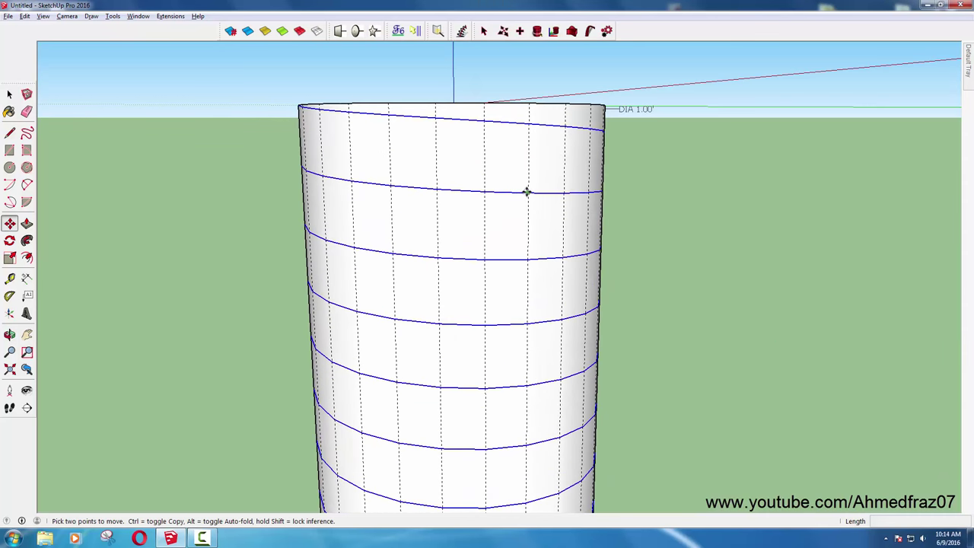
pyautogui.click(528, 190)
pyautogui.press('ctrl')
pyautogui.click(525, 156)
pyautogui.scroll(-3, 514, 152)
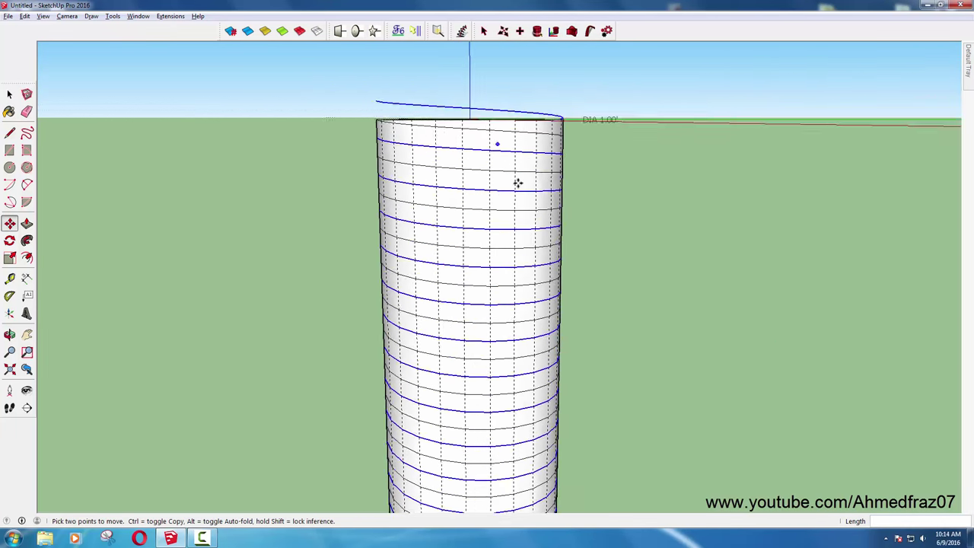
pyautogui.moveTo(517, 183)
pyautogui.mouseDown(button='middle')
pyautogui.moveTo(484, 311)
pyautogui.moveTo(507, 235)
pyautogui.mouseUp(button='middle')
# Scale the threaded body by 0.8 along the green axis and 0.8 along the red axis.
pyautogui.press('s')
pyautogui.scroll(3, 587, 293)
pyautogui.scroll(-1, 528, 279)
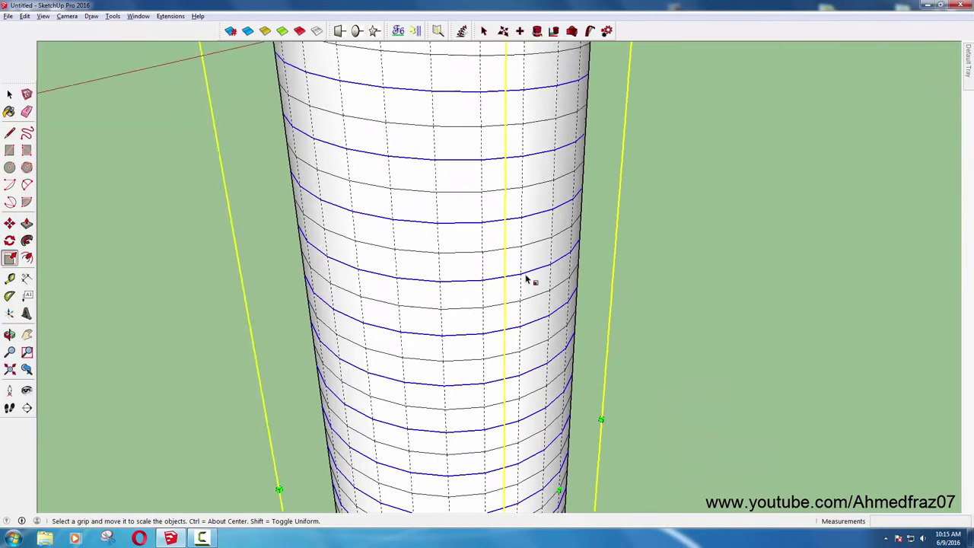
pyautogui.scroll(-3, 525, 460)
pyautogui.scroll(2, 531, 445)
pyautogui.scroll(2, 525, 422)
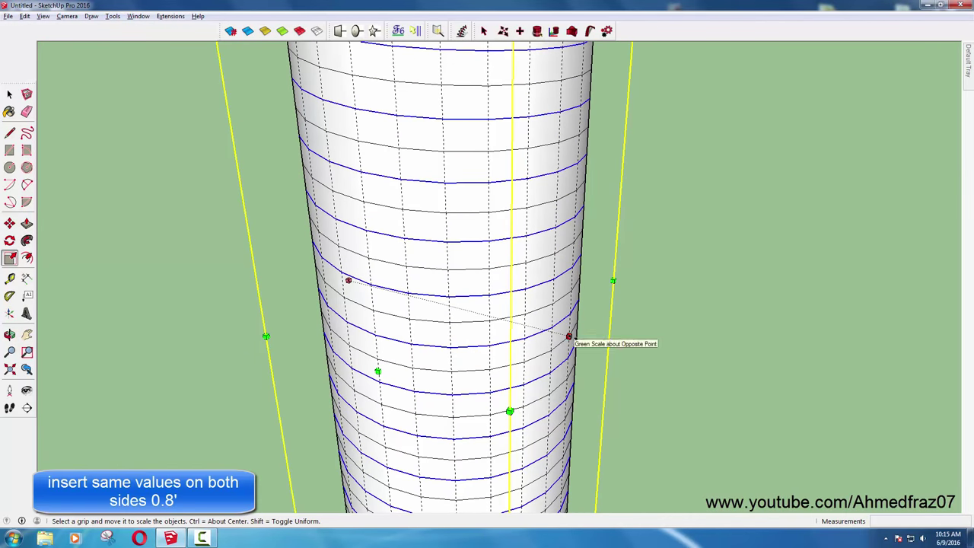
pyautogui.click(548, 329)
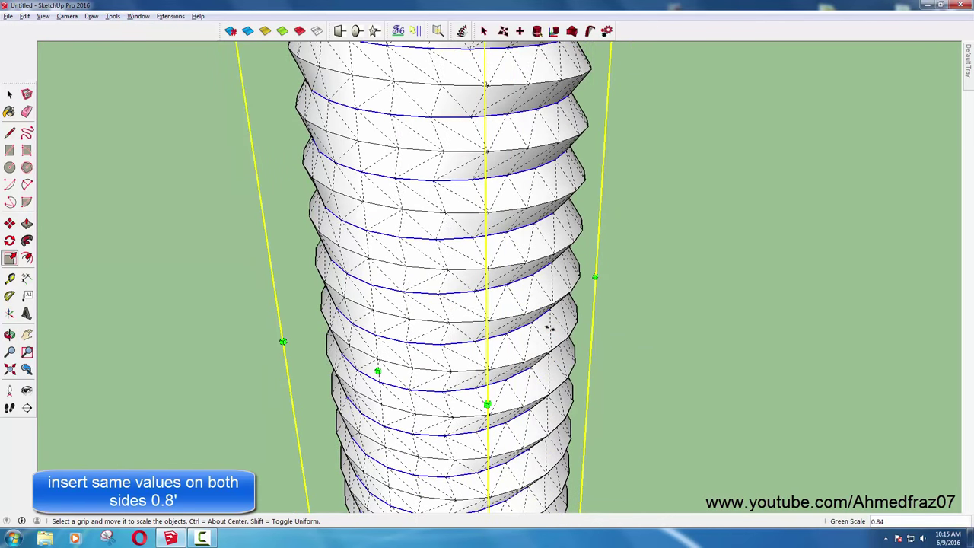
pyautogui.write('.8')
pyautogui.press('Return')
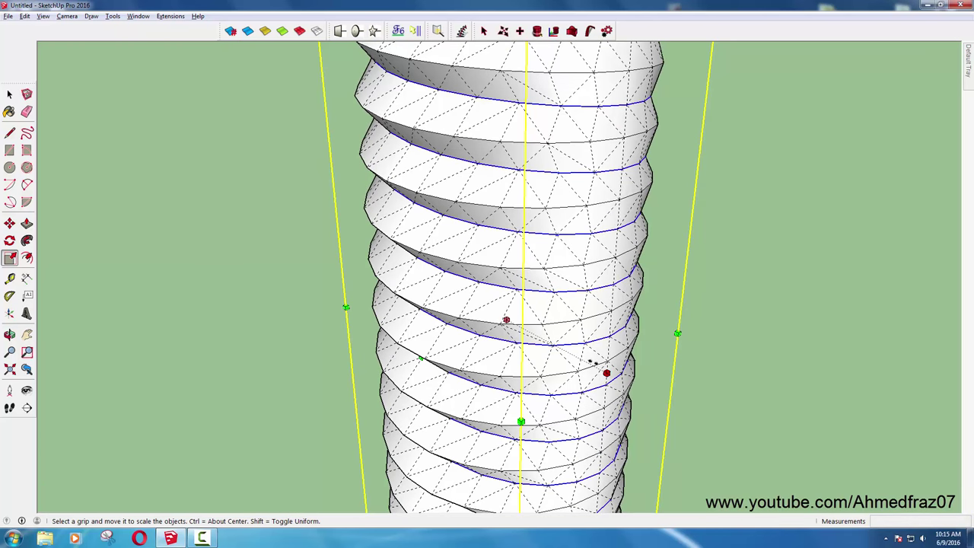
pyautogui.click(606, 371)
pyautogui.write('.8')
pyautogui.press('Return')
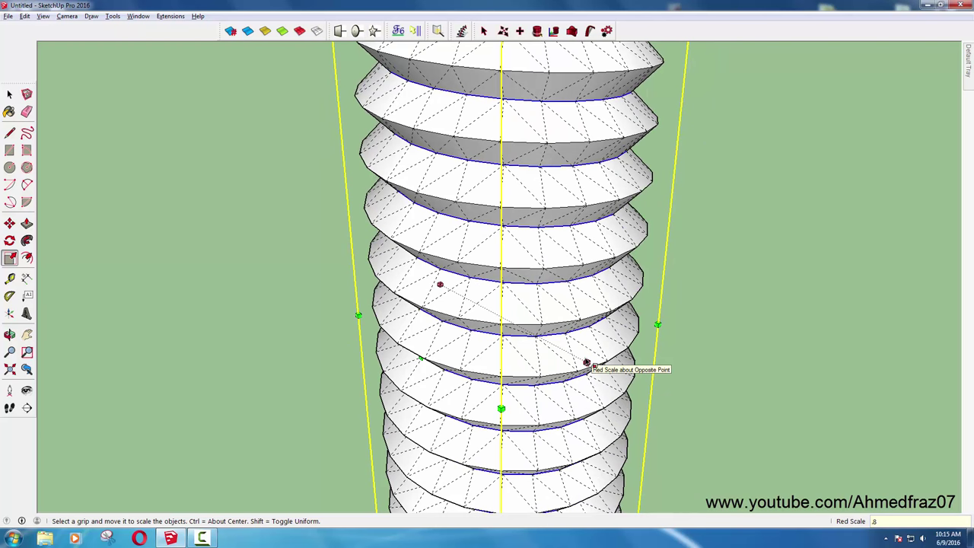
# Orbit around the threaded cylinder to inspect the threads.
pyautogui.moveTo(544, 343); pyautogui.dragTo(604, 220, button='middle')
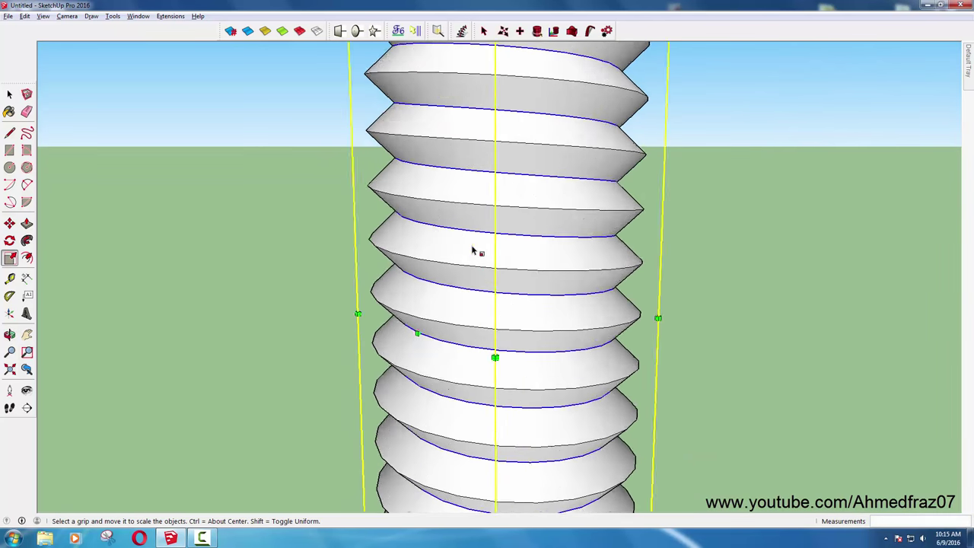
pyautogui.press('space')
pyautogui.moveTo(664, 291)
pyautogui.mouseDown(button='middle')
pyautogui.moveTo(232, 244)
pyautogui.moveTo(446, 391)
pyautogui.moveTo(483, 373)
pyautogui.moveTo(461, 273)
pyautogui.moveTo(492, 236)
pyautogui.moveTo(479, 242)
pyautogui.moveTo(482, 381)
pyautogui.moveTo(620, 462)
pyautogui.moveTo(637, 484)
pyautogui.mouseUp(button='middle')
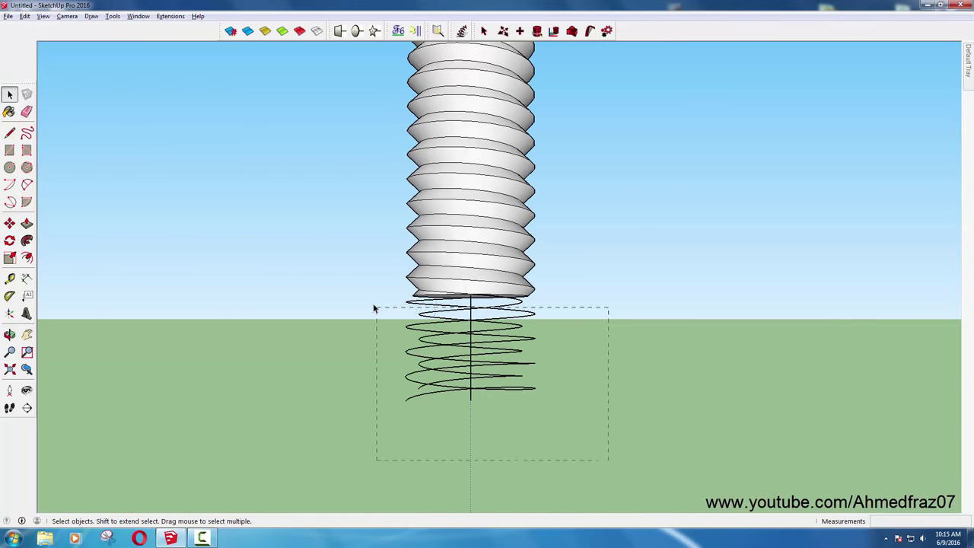
# Delete the leftover helix below the threaded body.
pyautogui.moveTo(609, 461); pyautogui.dragTo(373, 308)
pyautogui.press('Delete')
pyautogui.moveTo(374, 308)
pyautogui.mouseDown(button='middle')
pyautogui.moveTo(486, 366)
pyautogui.moveTo(484, 441)
pyautogui.moveTo(472, 186)
pyautogui.mouseUp(button='middle')
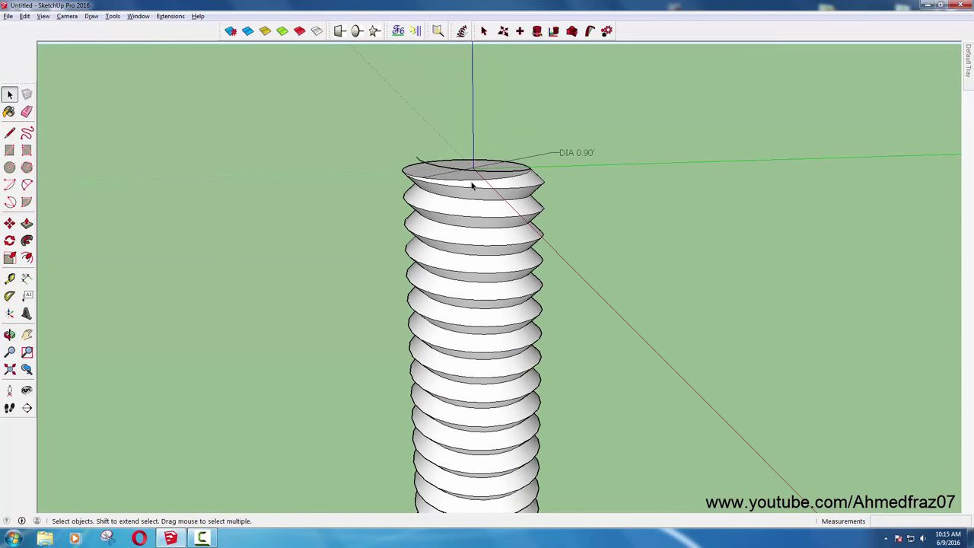
pyautogui.moveTo(511, 303)
pyautogui.keyDown('shift'); pyautogui.mouseDown(button='middle')
pyautogui.moveTo(528, 289)
pyautogui.moveTo(550, 191)
pyautogui.moveTo(500, 300)
pyautogui.moveTo(522, 365)
pyautogui.mouseUp(button='middle'); pyautogui.keyUp('shift')
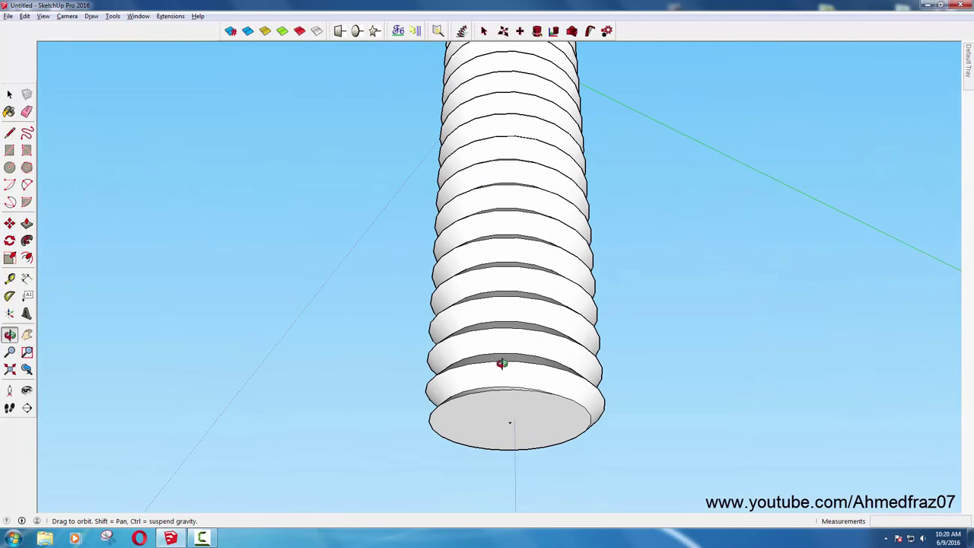
# Insert a vertex at the centre of the bottom face with Vertex Tools.
pyautogui.press('v')
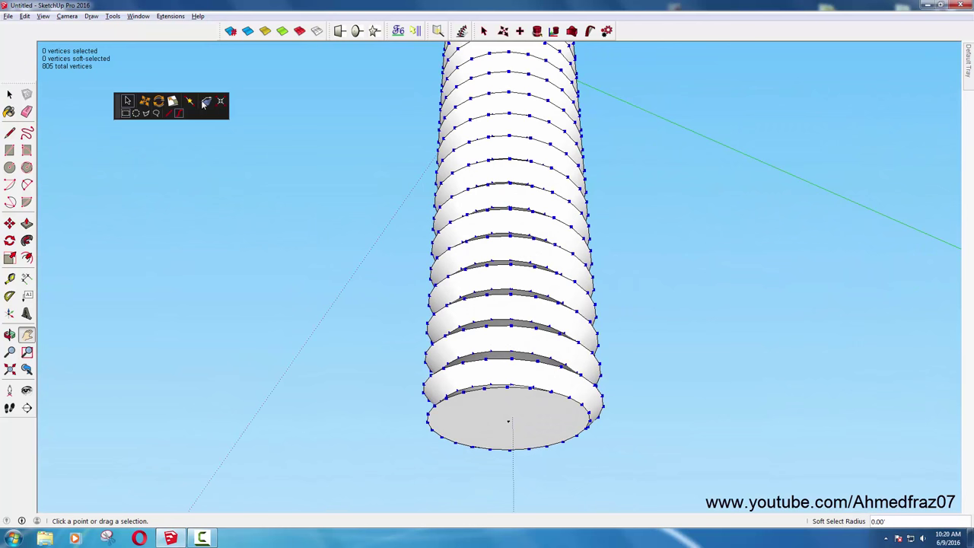
pyautogui.click(190, 101)
pyautogui.click(510, 422)
pyautogui.click(510, 422)
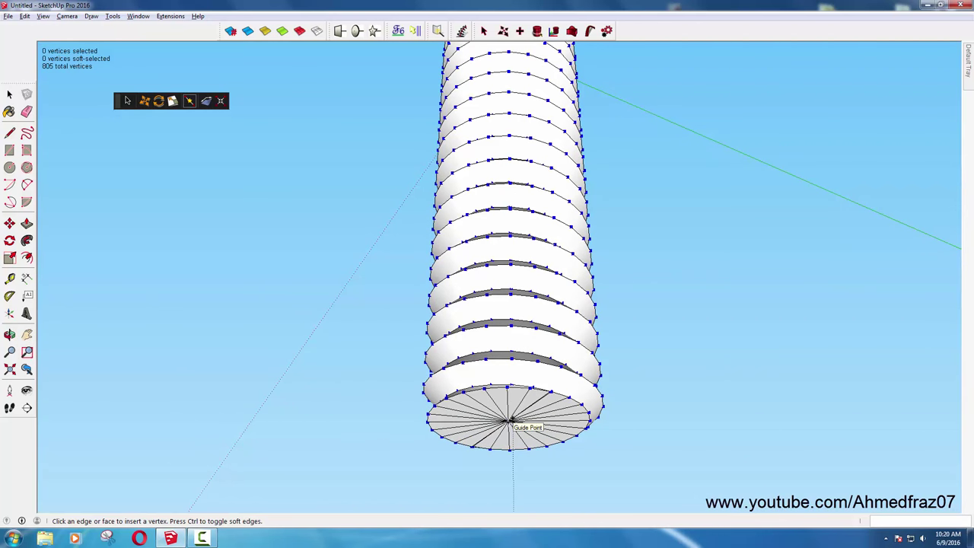
pyautogui.press('space')
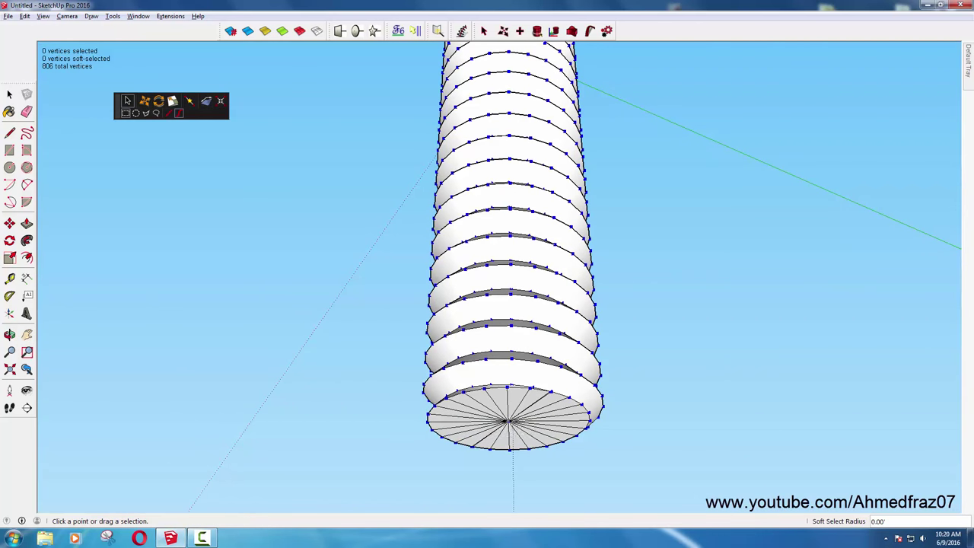
# Pull the centre vertex 0.33' down into a cone tip and hide the dashed hidden edges.
pyautogui.click(509, 421)
pyautogui.moveTo(509, 421); pyautogui.dragTo(512, 421)
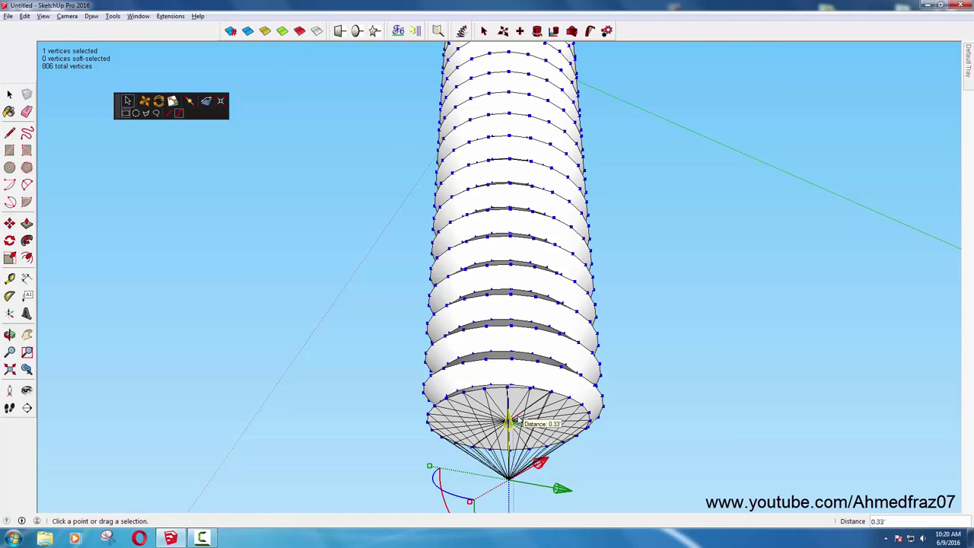
pyautogui.press('space')
pyautogui.moveTo(510, 426); pyautogui.dragTo(551, 502, button='middle')
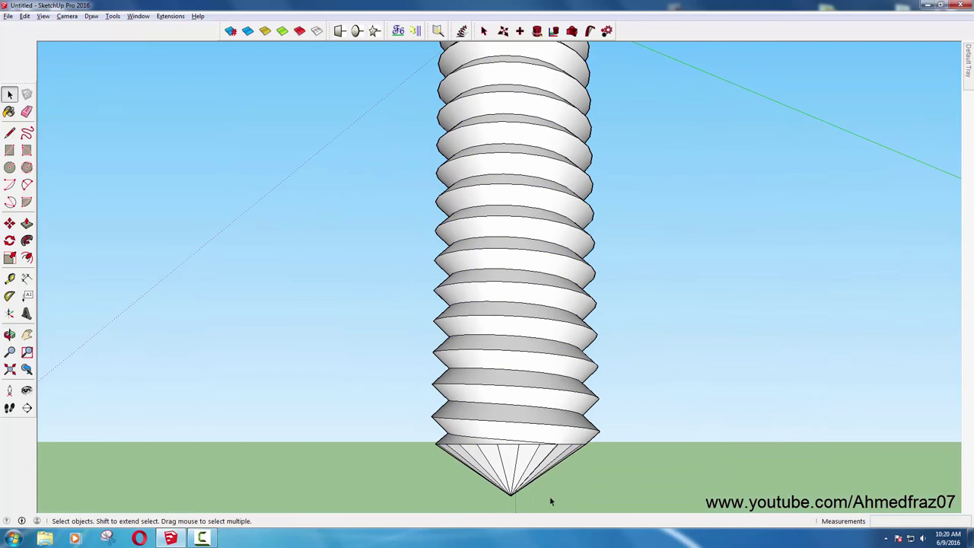
pyautogui.moveTo(453, 485); pyautogui.dragTo(454, 488)
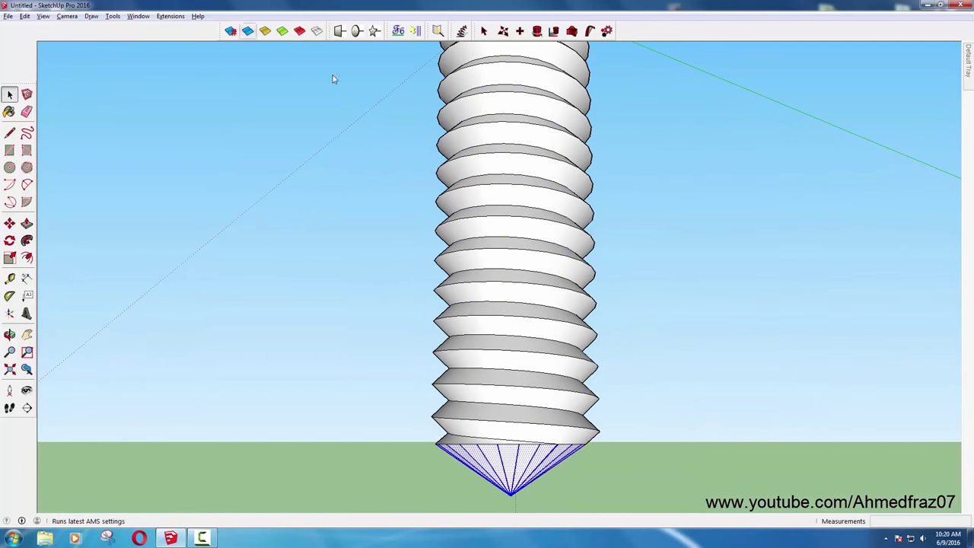
pyautogui.moveTo(335, 78); pyautogui.dragTo(496, 409, button='middle')
pyautogui.hotkey('alt', 'h')
pyautogui.moveTo(489, 374); pyautogui.dragTo(467, 424, button='middle')
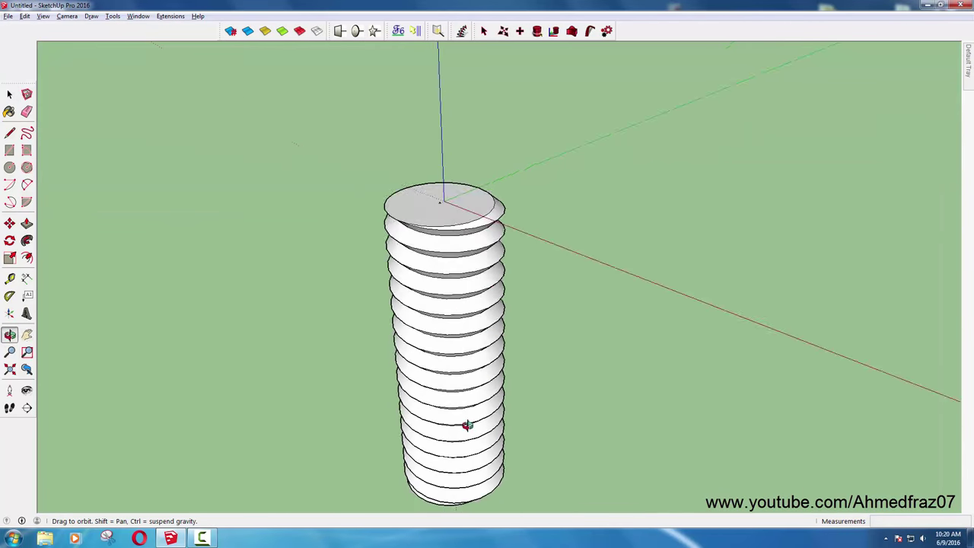
# Draw a polygon centred on the top face and change it to 8 sides.
pyautogui.click(27, 167)
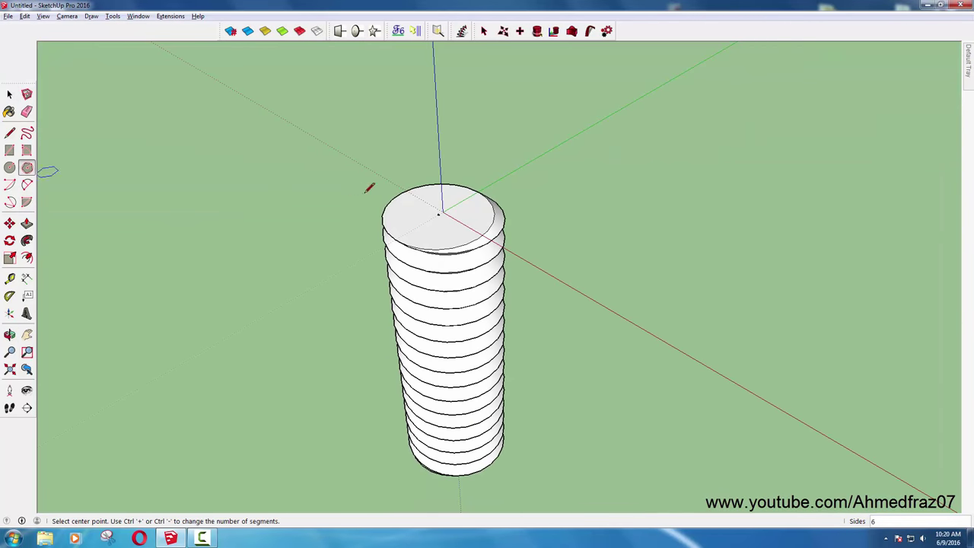
pyautogui.click(439, 215)
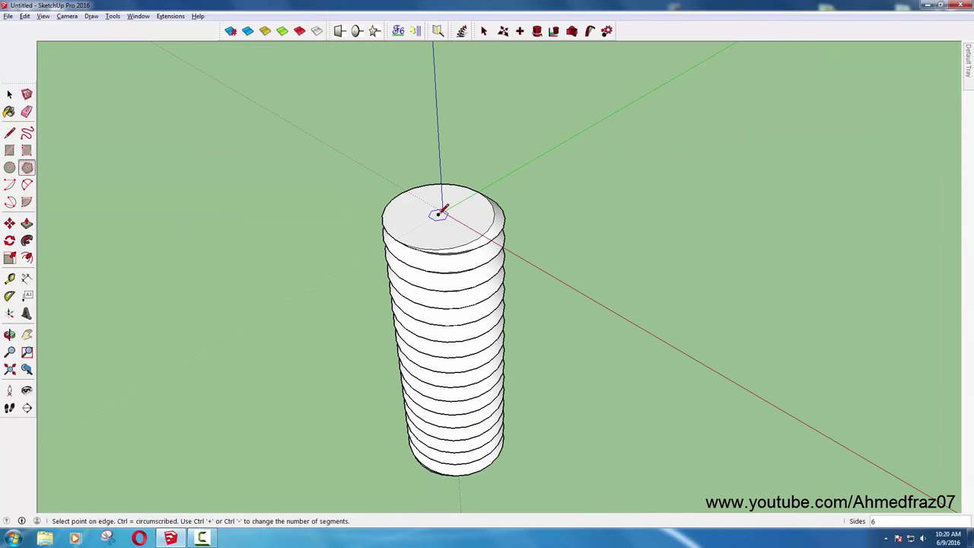
pyautogui.click(580, 227)
pyautogui.moveTo(555, 223); pyautogui.dragTo(555, 231, button='middle')
pyautogui.press('space')
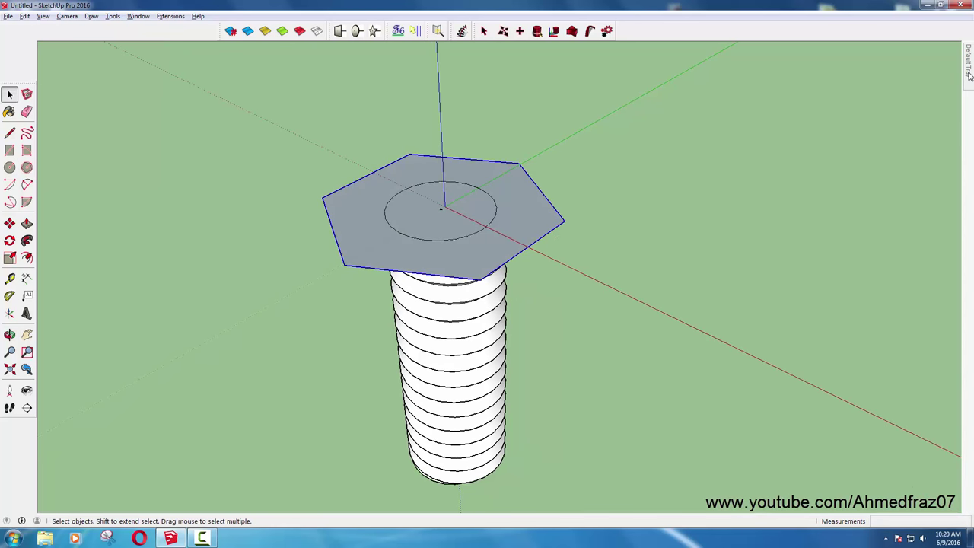
pyautogui.write('8')
pyautogui.press('Return')
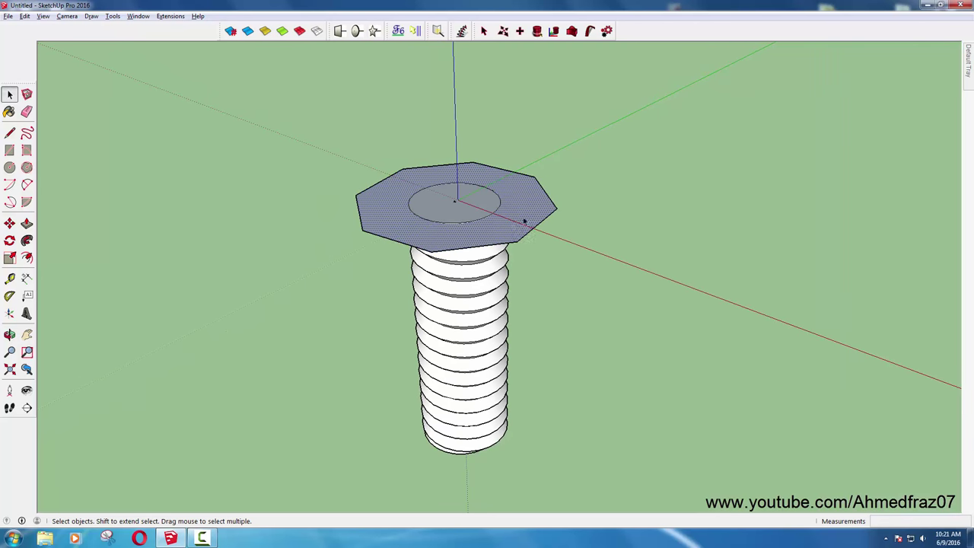
# Push/pull the octagon upward into a solid head.
pyautogui.press('p')
pyautogui.moveTo(524, 216); pyautogui.dragTo(531, 166)
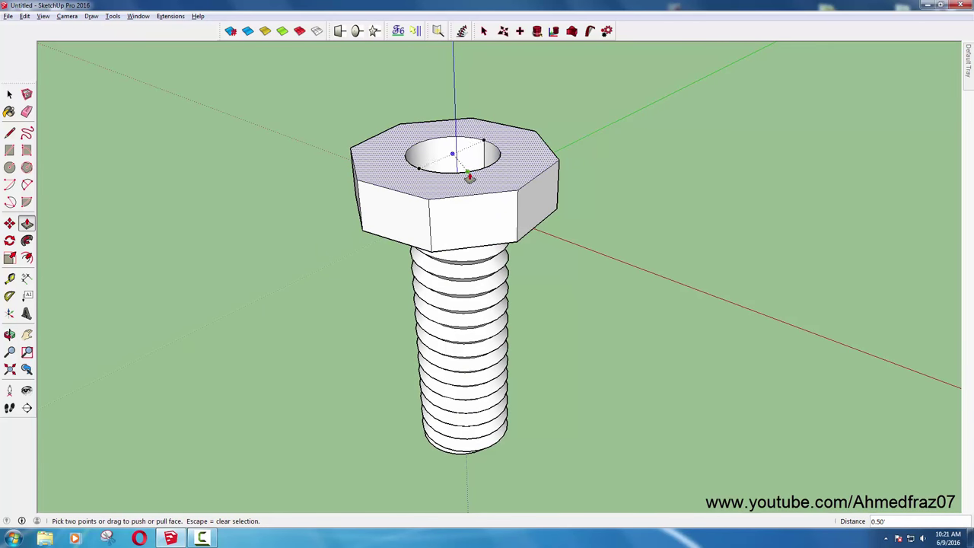
pyautogui.scroll(3, 478, 204)
pyautogui.press('space')
# Delete the inner circle edge and leftover arc from the head's top face.
pyautogui.click(480, 196)
pyautogui.press('Delete')
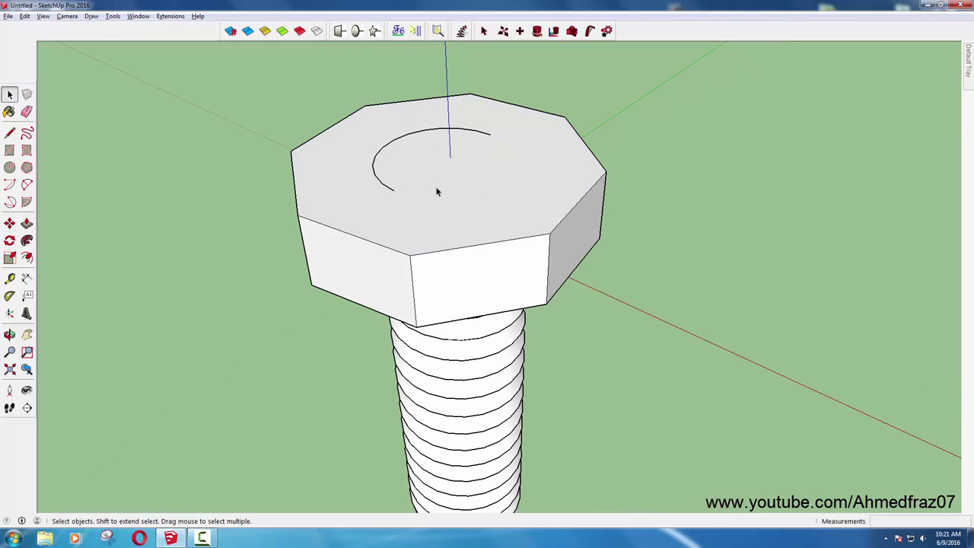
pyautogui.click(385, 187)
pyautogui.press('Delete')
pyautogui.moveTo(478, 206)
pyautogui.mouseDown(button='middle')
pyautogui.moveTo(463, 115)
pyautogui.moveTo(459, 188)
pyautogui.moveTo(474, 220)
pyautogui.moveTo(322, 113)
pyautogui.moveTo(187, 92)
pyautogui.moveTo(410, 195)
pyautogui.moveTo(487, 305)
pyautogui.moveTo(480, 284)
pyautogui.moveTo(722, 279)
pyautogui.moveTo(814, 223)
pyautogui.moveTo(585, 205)
pyautogui.moveTo(749, 259)
pyautogui.mouseUp(button='middle')
# Group the whole bolt and draw a vertical line up the blue axis.
pyautogui.tripleClick(487, 304)
pyautogui.press('g')
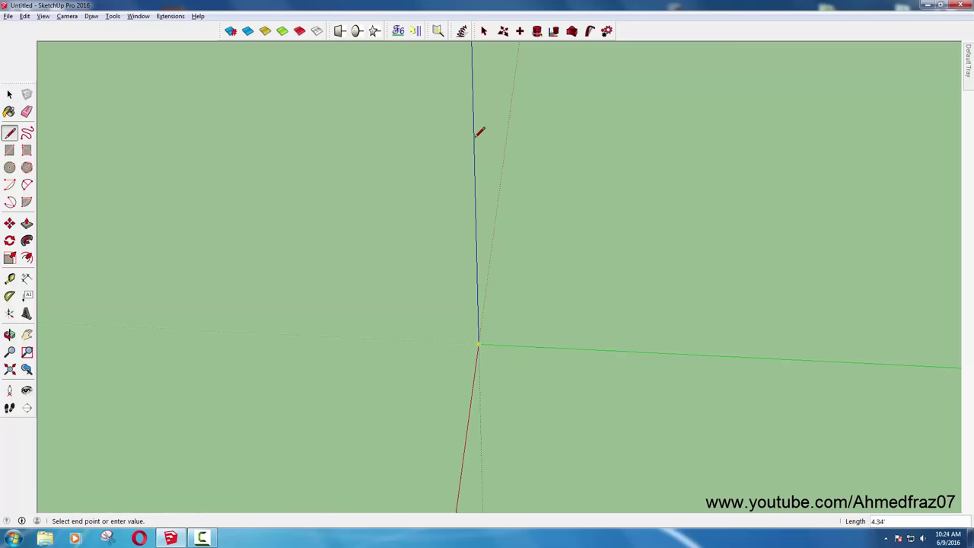
pyautogui.click(473, 139)
pyautogui.press('space')
# Generate a helix around the vertical line and explode its group.
pyautogui.click(462, 30)
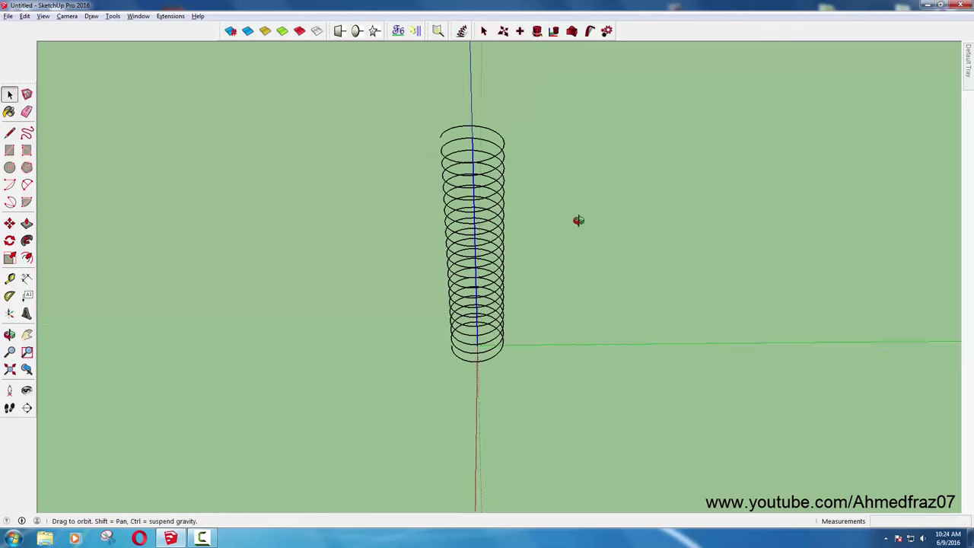
pyautogui.moveTo(576, 218)
pyautogui.mouseDown(button='middle')
pyautogui.moveTo(472, 174)
pyautogui.moveTo(463, 206)
pyautogui.moveTo(446, 178)
pyautogui.mouseUp(button='middle')
pyautogui.rightClick(467, 171)
pyautogui.click(493, 63)
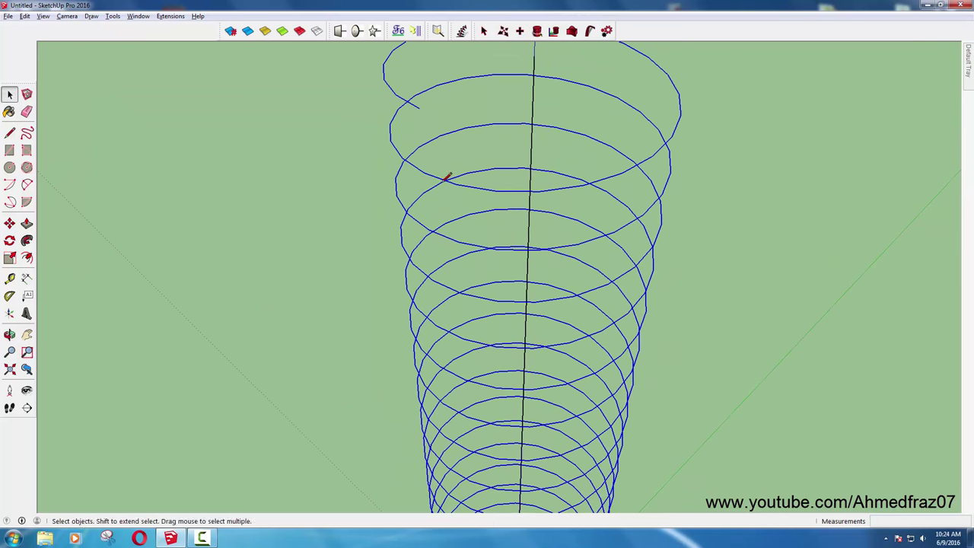
# Start a line on the helix, then cancel it and clear the selection.
pyautogui.press('l')
pyautogui.click(424, 175)
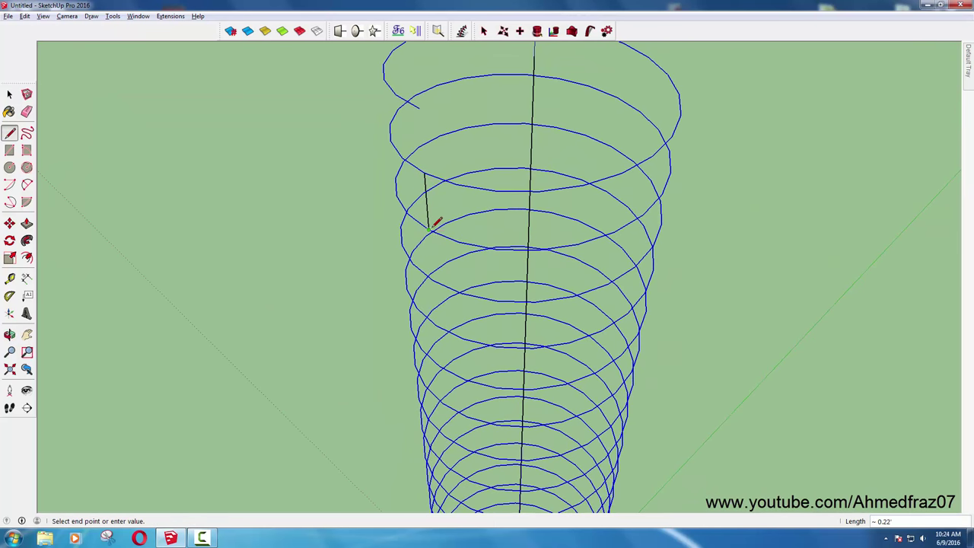
pyautogui.moveTo(430, 228)
pyautogui.mouseDown(button='middle')
pyautogui.moveTo(347, 254)
pyautogui.moveTo(373, 253)
pyautogui.mouseUp(button='middle')
pyautogui.press('space')
pyautogui.click(344, 249)
# Draw a closed triangular profile at the helix end and erase the extra edge.
pyautogui.press('l')
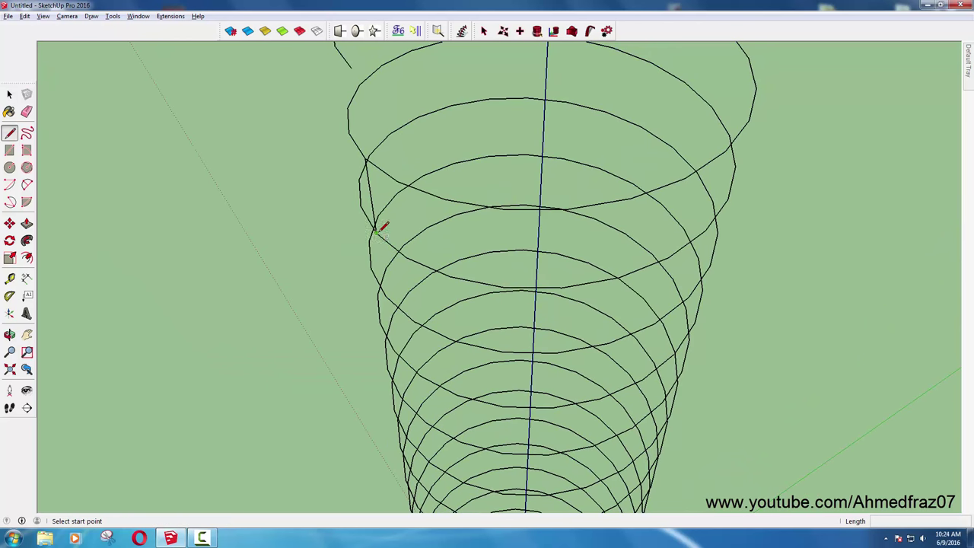
pyautogui.click(376, 232)
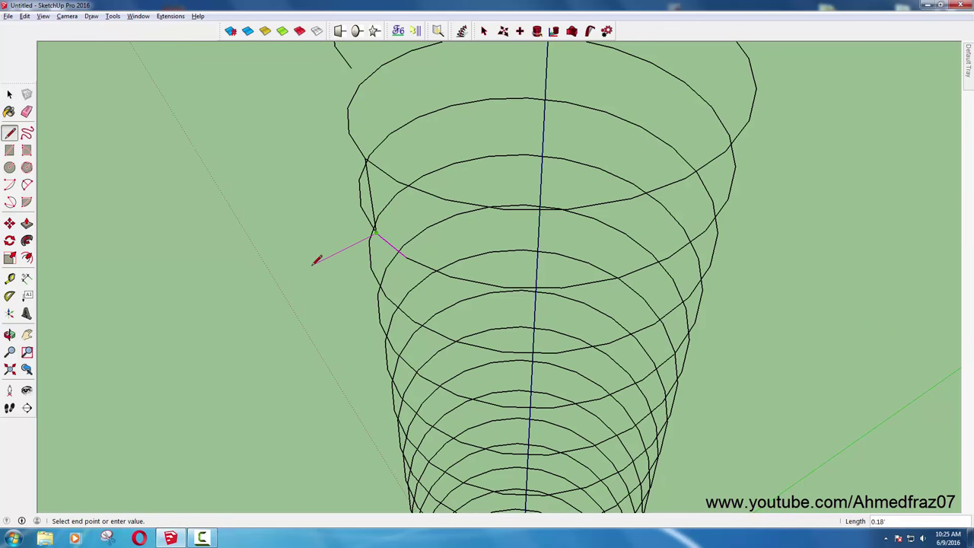
pyautogui.moveTo(363, 158)
pyautogui.mouseDown(button='middle')
pyautogui.moveTo(298, 150)
pyautogui.moveTo(274, 107)
pyautogui.mouseUp(button='middle')
pyautogui.click(342, 47)
pyautogui.moveTo(342, 47)
pyautogui.mouseDown(button='middle')
pyautogui.moveTo(467, 226)
pyautogui.moveTo(467, 251)
pyautogui.mouseUp(button='middle')
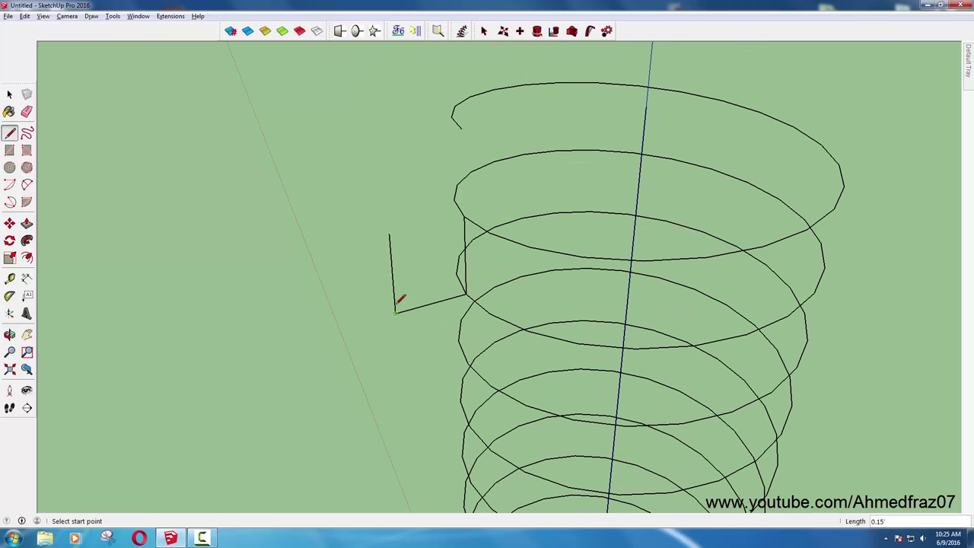
pyautogui.click(464, 217)
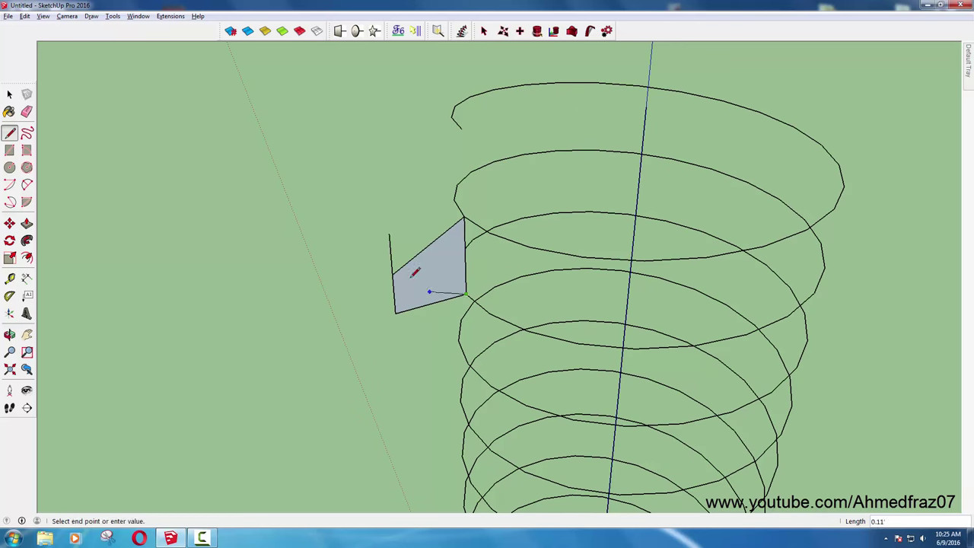
pyautogui.press('e')
pyautogui.click(394, 293)
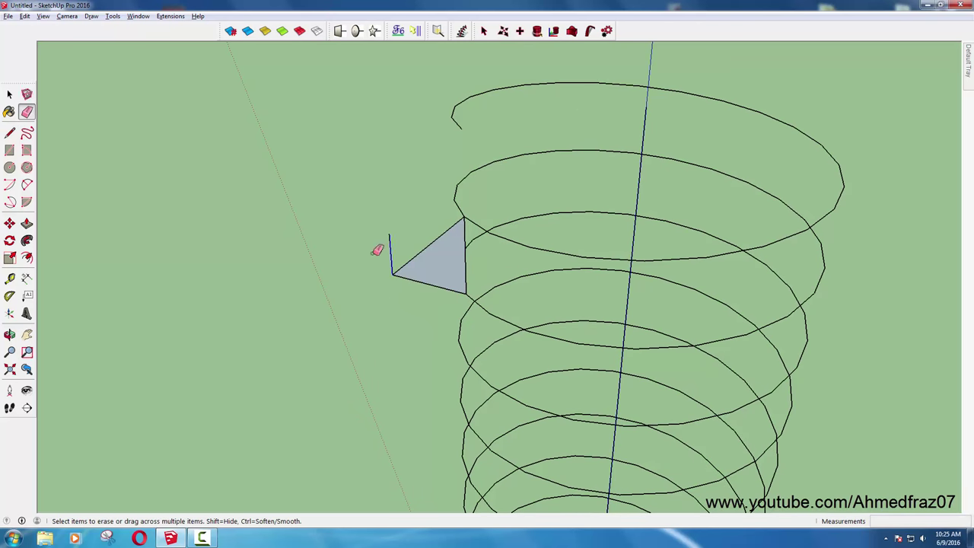
# Copy the triangle up onto the helix's top vertex and erase the lower copy.
pyautogui.moveTo(378, 250)
pyautogui.mouseDown(button='middle')
pyautogui.moveTo(450, 235)
pyautogui.moveTo(472, 242)
pyautogui.moveTo(433, 256)
pyautogui.mouseUp(button='middle')
pyautogui.press('space')
pyautogui.click(433, 257)
pyautogui.scroll(2, 442, 256)
pyautogui.press('m')
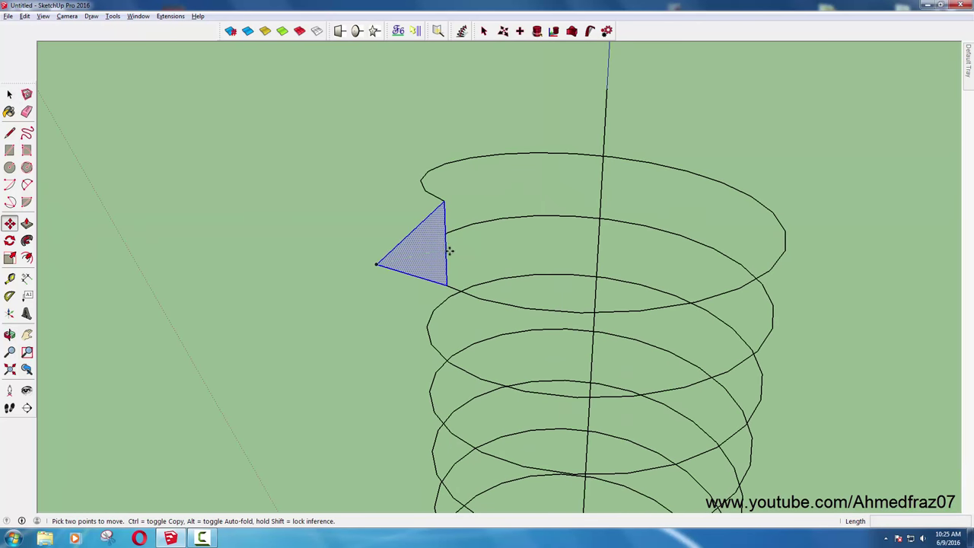
pyautogui.keyDown('ctrl'); pyautogui.moveTo(445, 246); pyautogui.dragTo(444, 201); pyautogui.keyUp('ctrl')
pyautogui.press('e')
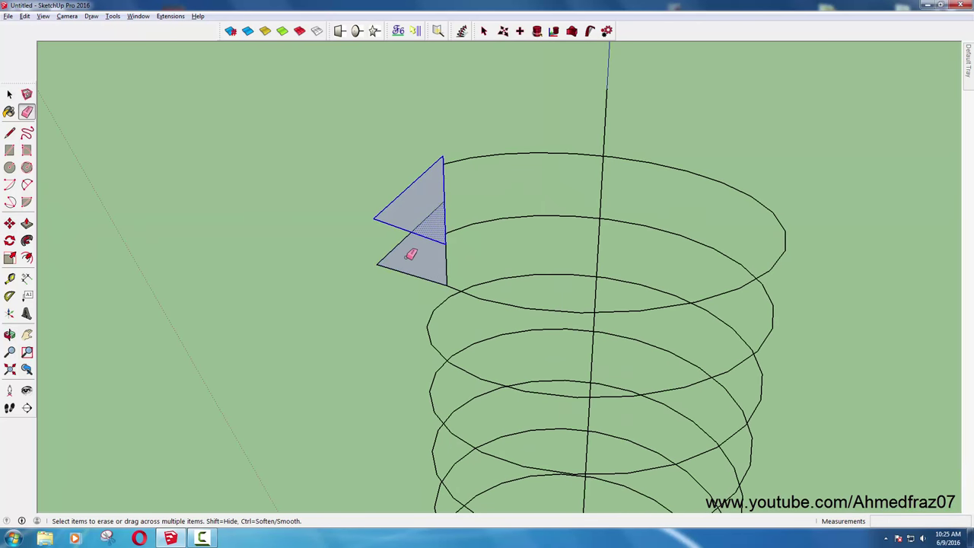
pyautogui.moveTo(394, 264); pyautogui.dragTo(446, 261)
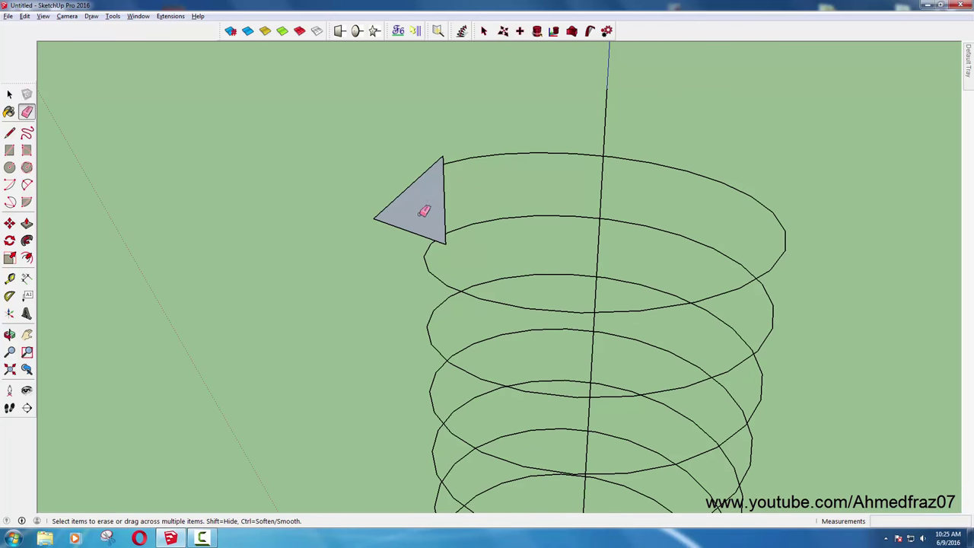
pyautogui.moveTo(424, 211)
pyautogui.mouseDown(button='middle')
pyautogui.moveTo(865, 265)
pyautogui.moveTo(459, 178)
pyautogui.moveTo(531, 198)
pyautogui.mouseUp(button='middle')
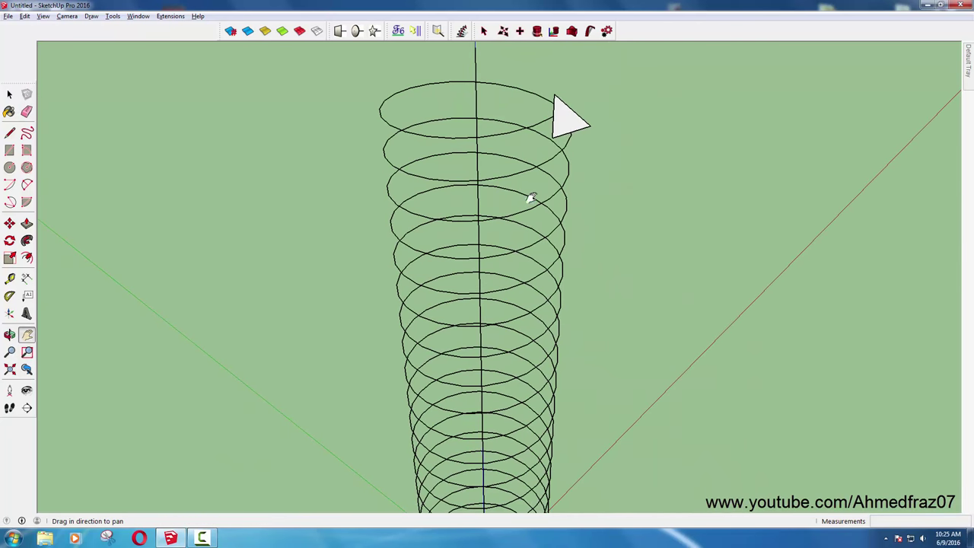
# Select the whole helix and sweep the triangle along it with Follow Me.
pyautogui.press('space')
pyautogui.tripleClick(498, 141)
pyautogui.scroll(-1, 499, 140)
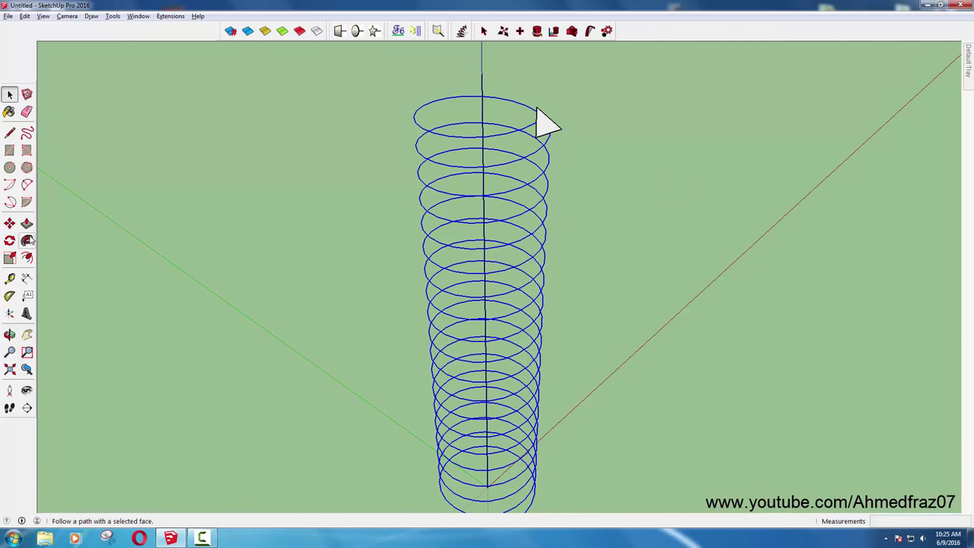
pyautogui.click(27, 240)
pyautogui.click(538, 114)
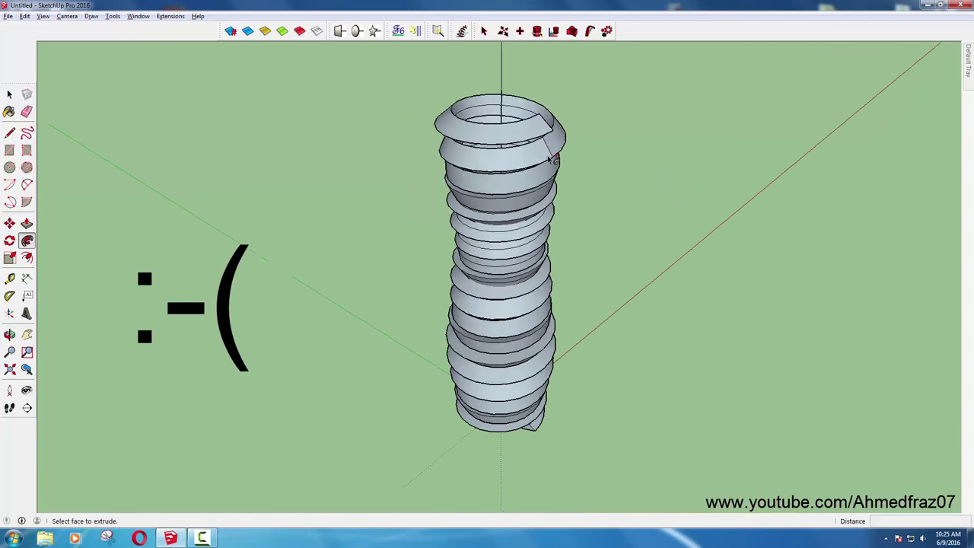
pyautogui.moveTo(537, 115)
pyautogui.mouseDown(button='middle')
pyautogui.moveTo(478, 76)
pyautogui.moveTo(659, 213)
pyautogui.moveTo(88, 225)
pyautogui.moveTo(135, 467)
pyautogui.moveTo(533, 191)
pyautogui.mouseUp(button='middle')
# Undo the failed sweep back to the helix and triangle profile.
pyautogui.hotkey('ctrl', 'z')
pyautogui.press('space')
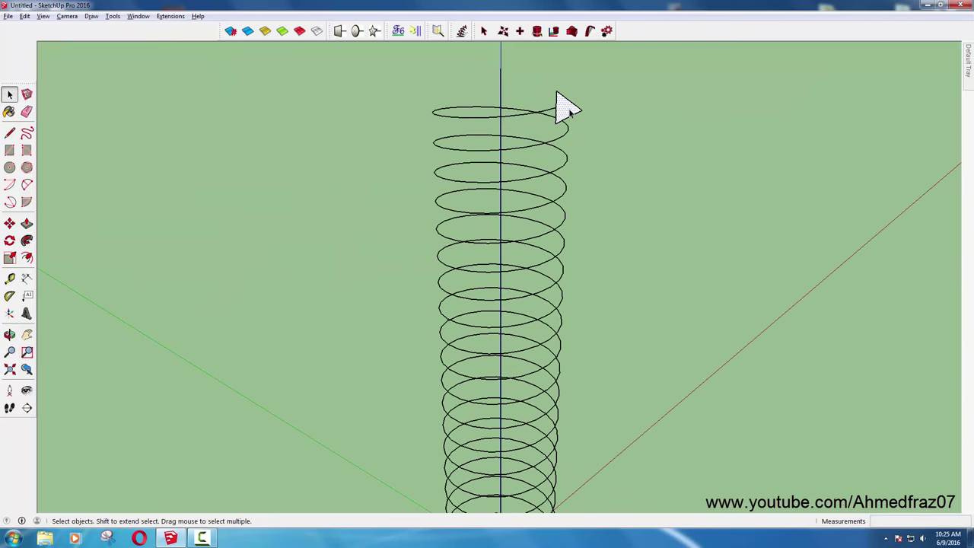
pyautogui.hotkey('ctrl', 'z')
# Reselect the helix path and sweep the triangle along it into a continuous thread.
pyautogui.tripleClick(535, 115)
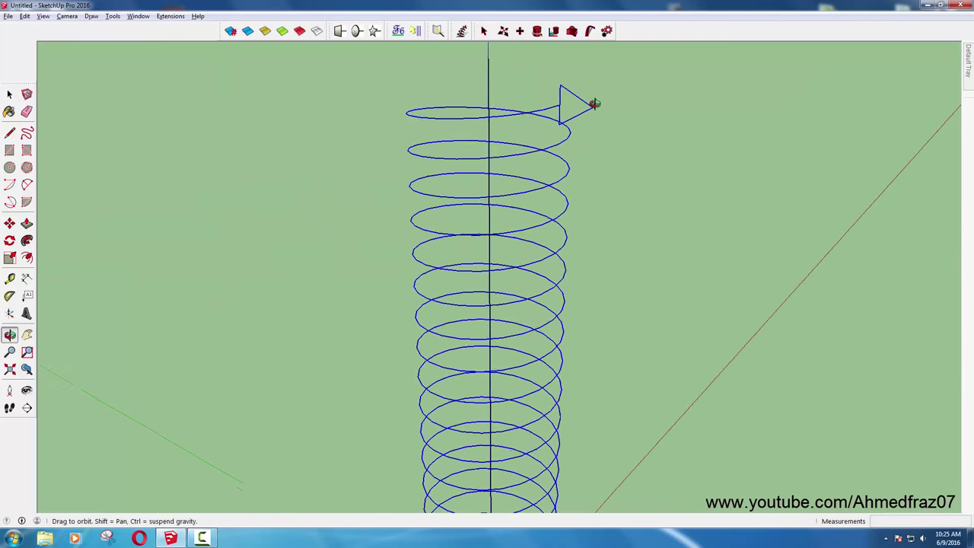
pyautogui.moveTo(591, 99); pyautogui.dragTo(596, 82, button='middle')
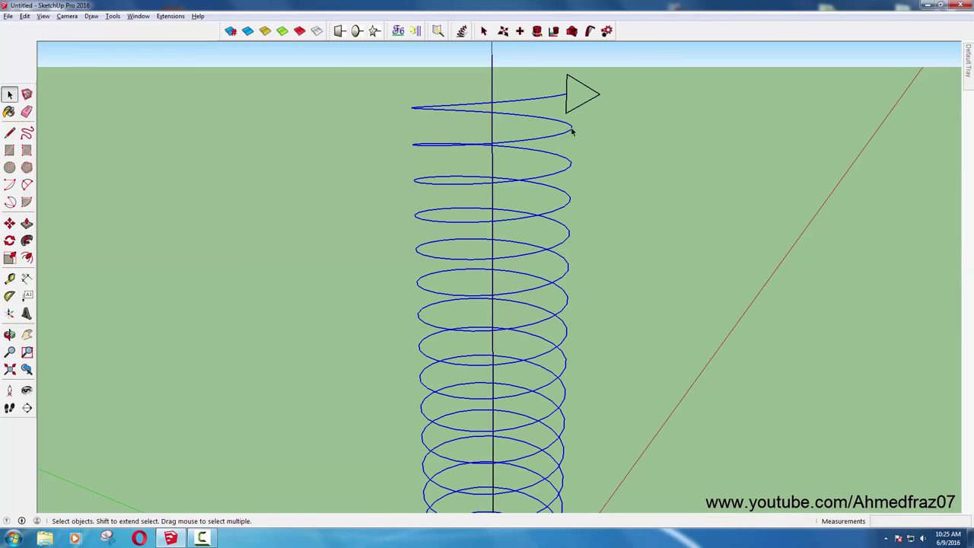
pyautogui.moveTo(572, 131); pyautogui.dragTo(561, 148, button='middle')
pyautogui.press('f')
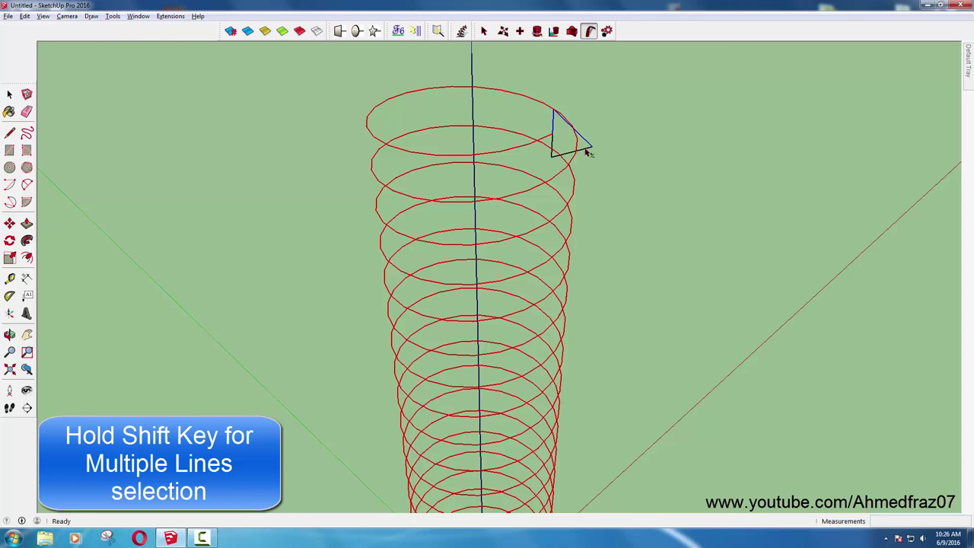
pyautogui.click(556, 150)
pyautogui.moveTo(535, 150); pyautogui.dragTo(487, 96, button='middle')
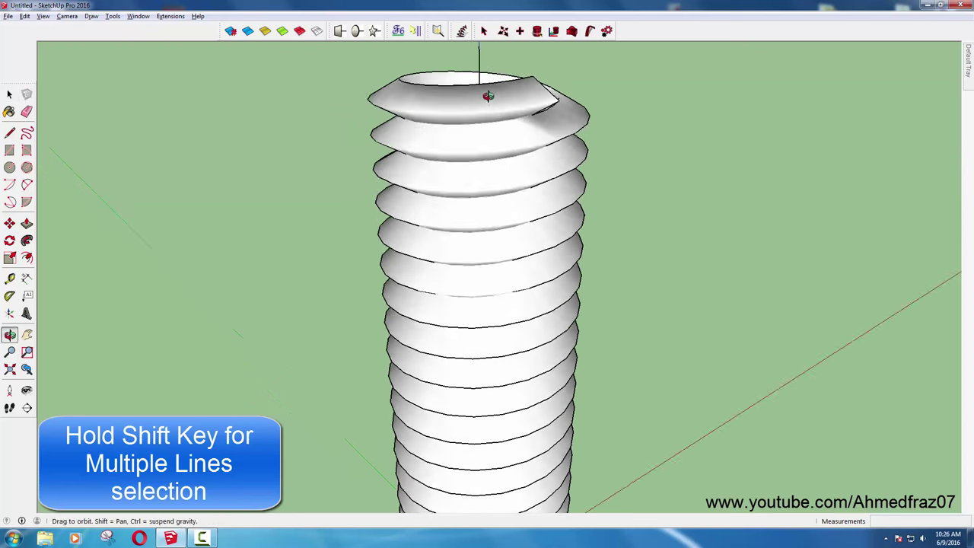
# Orbit around the finished swept thread to inspect it.
pyautogui.press('space')
pyautogui.click(487, 152)
pyautogui.click(256, 34)
pyautogui.moveTo(496, 145); pyautogui.dragTo(246, 81, button='middle')
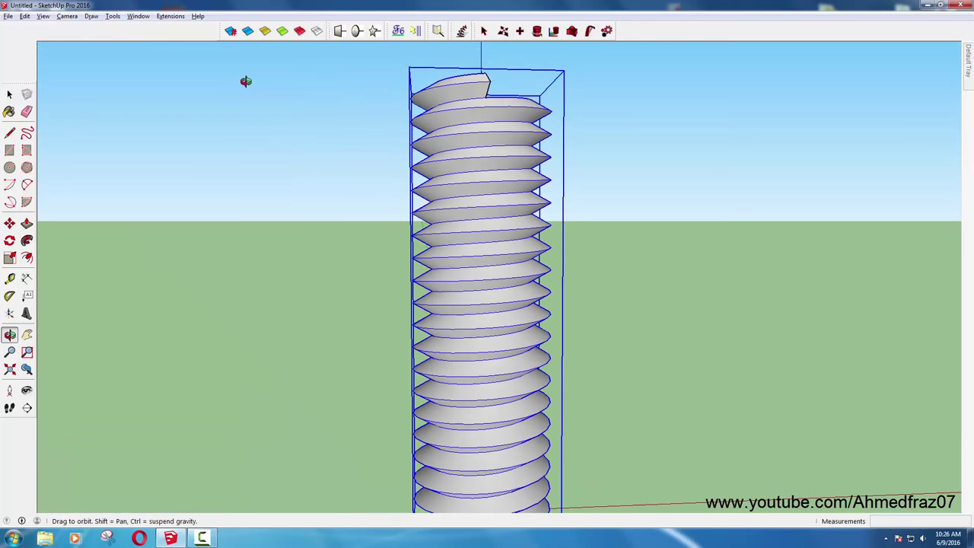
pyautogui.click(245, 81)
pyautogui.moveTo(505, 152)
pyautogui.keyDown('shift'); pyautogui.mouseDown(button='middle')
pyautogui.moveTo(472, 316)
pyautogui.moveTo(499, 212)
pyautogui.mouseUp(button='middle'); pyautogui.keyUp('shift')
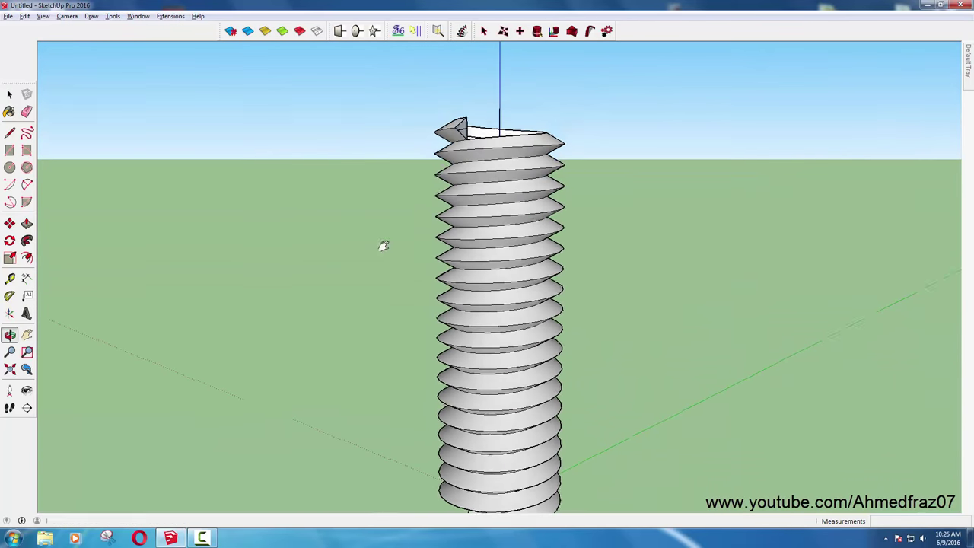
pyautogui.moveTo(499, 212); pyautogui.dragTo(357, 261, button='middle')
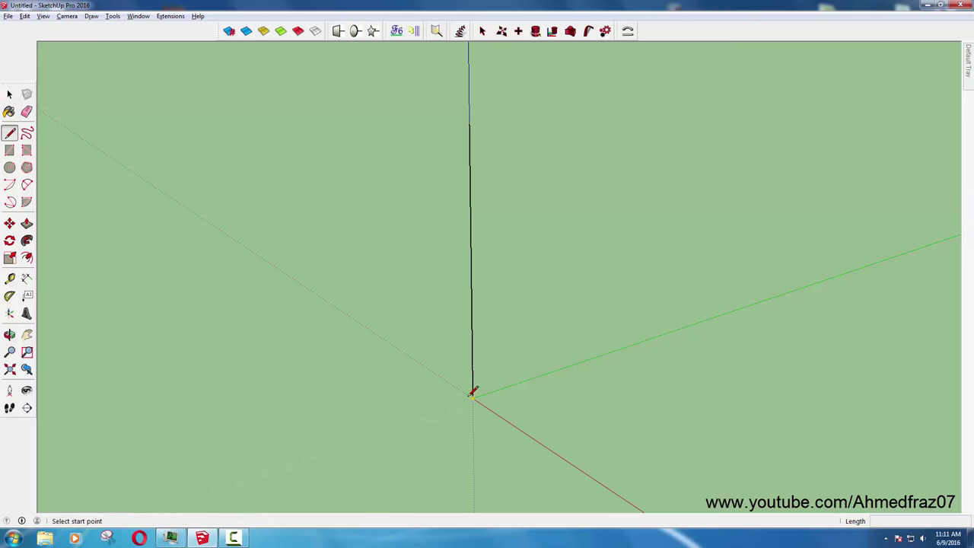
# Run Helix Along Curve on the vertical line with radius 0.10' and 10 laps.
pyautogui.press('l')
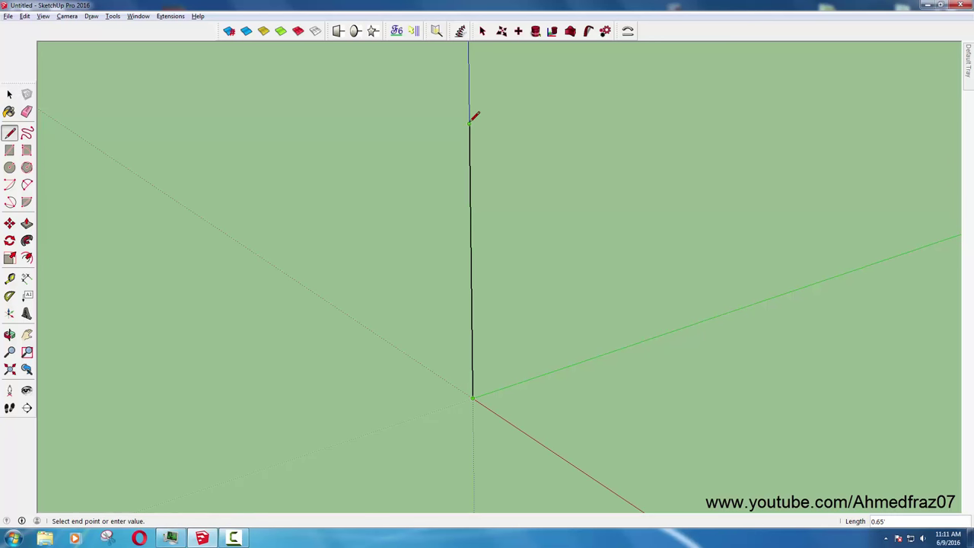
pyautogui.press('space')
pyautogui.click(469, 140)
pyautogui.click(460, 31)
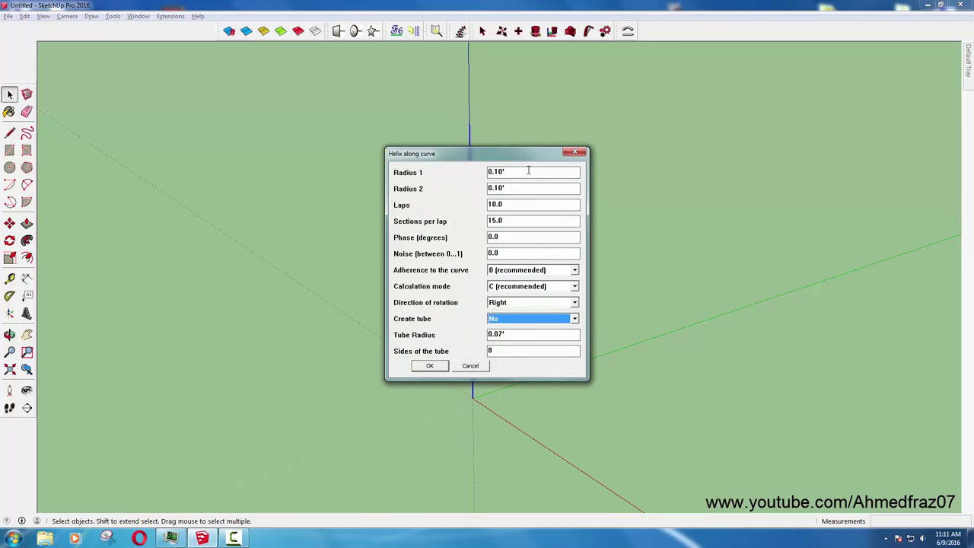
pyautogui.click(430, 366)
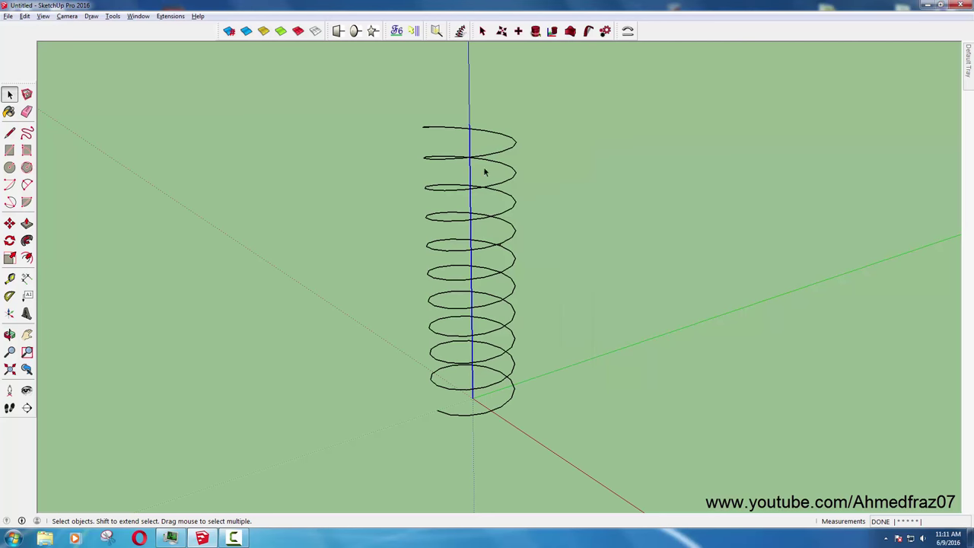
pyautogui.moveTo(485, 170); pyautogui.dragTo(544, 272, button='middle')
pyautogui.moveTo(461, 220); pyautogui.dragTo(518, 368, button='middle')
pyautogui.scroll(2, 492, 455)
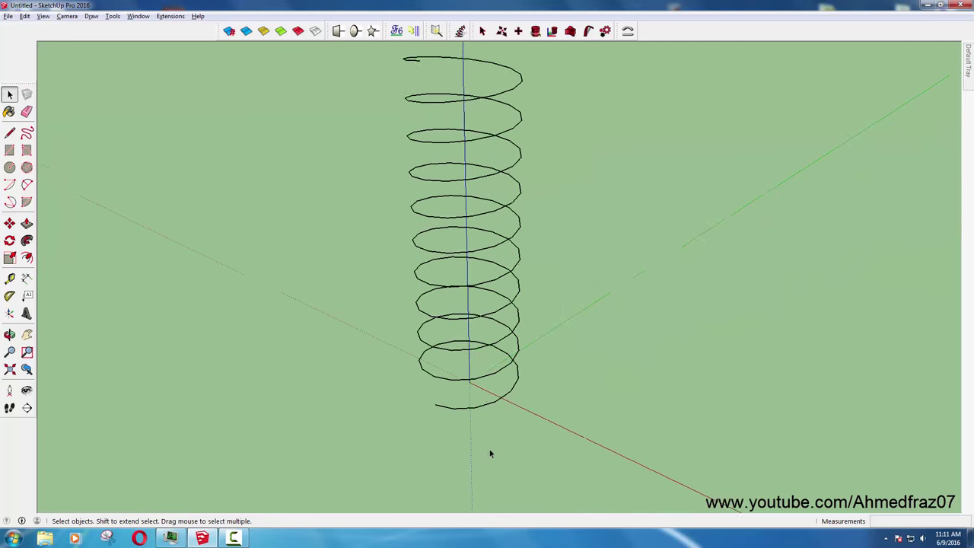
pyautogui.scroll(3, 457, 388)
pyautogui.scroll(2, 457, 387)
# Draw a short vertical line at the helix's lower end.
pyautogui.press('l')
pyautogui.click(495, 374)
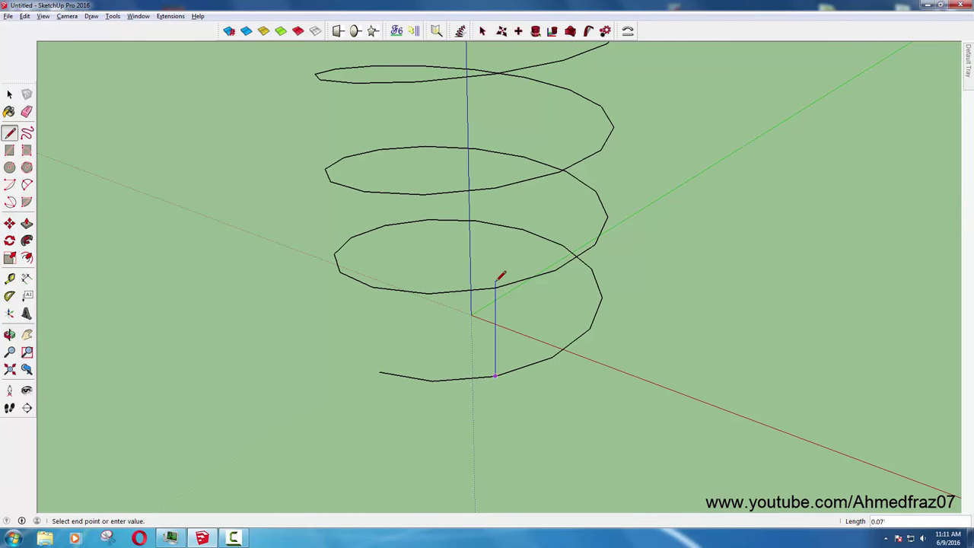
pyautogui.click(495, 289)
pyautogui.press('space')
pyautogui.moveTo(496, 330); pyautogui.dragTo(393, 364, button='middle')
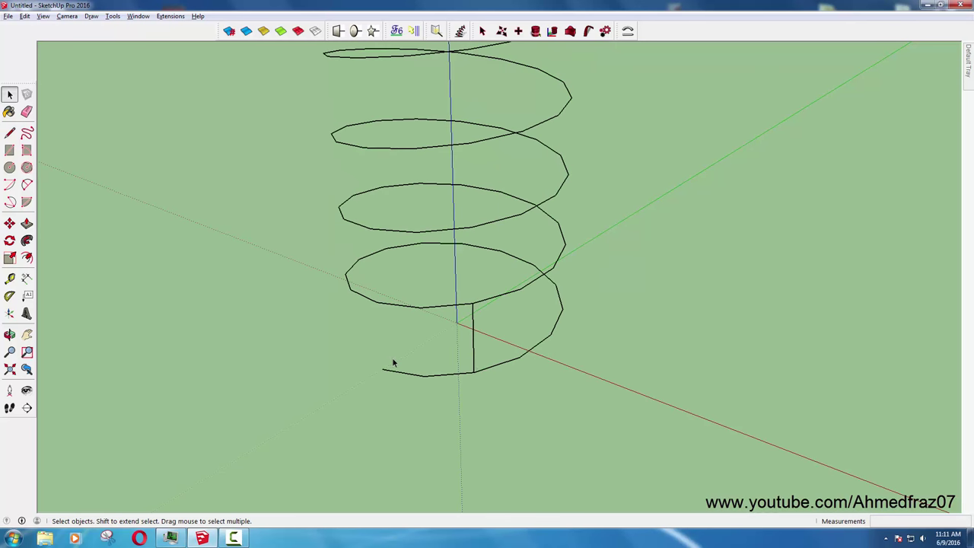
# Move the line along the red axis, extrude it into a square face, and push it into a box.
pyautogui.press('m')
pyautogui.click(473, 373)
pyautogui.click(608, 381)
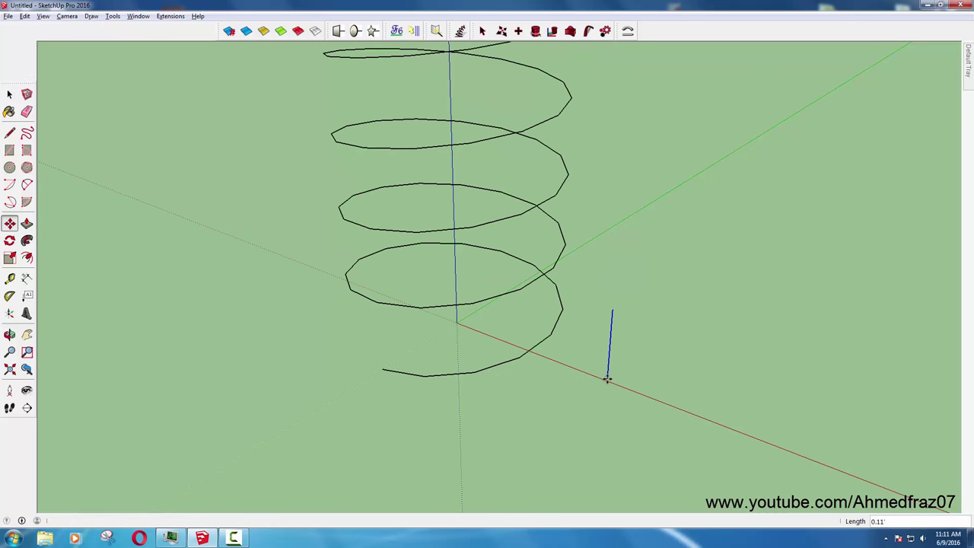
pyautogui.press('x')
pyautogui.click(663, 403)
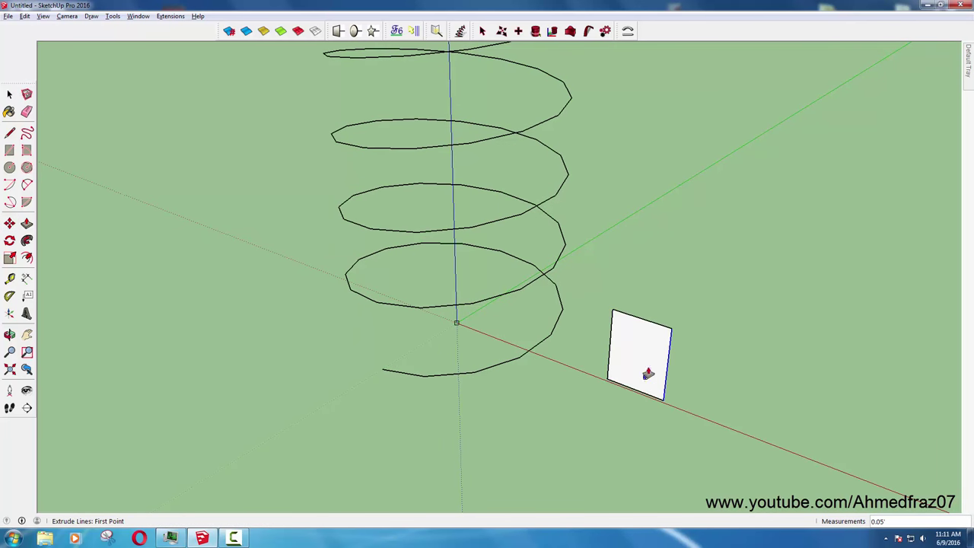
pyautogui.press('p')
pyautogui.moveTo(647, 373); pyautogui.dragTo(602, 398)
pyautogui.moveTo(648, 409); pyautogui.dragTo(465, 345, button='middle')
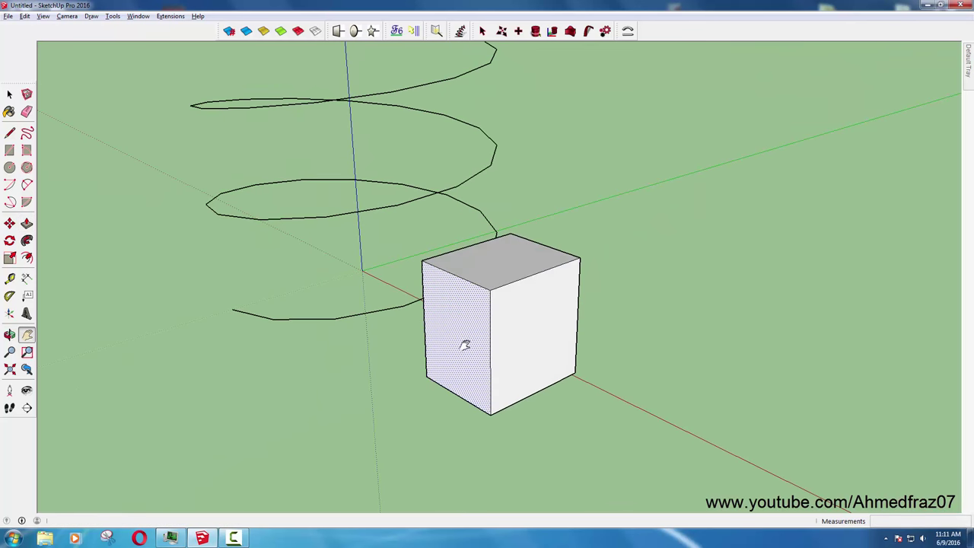
# Draw a diagonal across the box face and push the lower triangle through, leaving a wedge.
pyautogui.press('l')
pyautogui.click(580, 259)
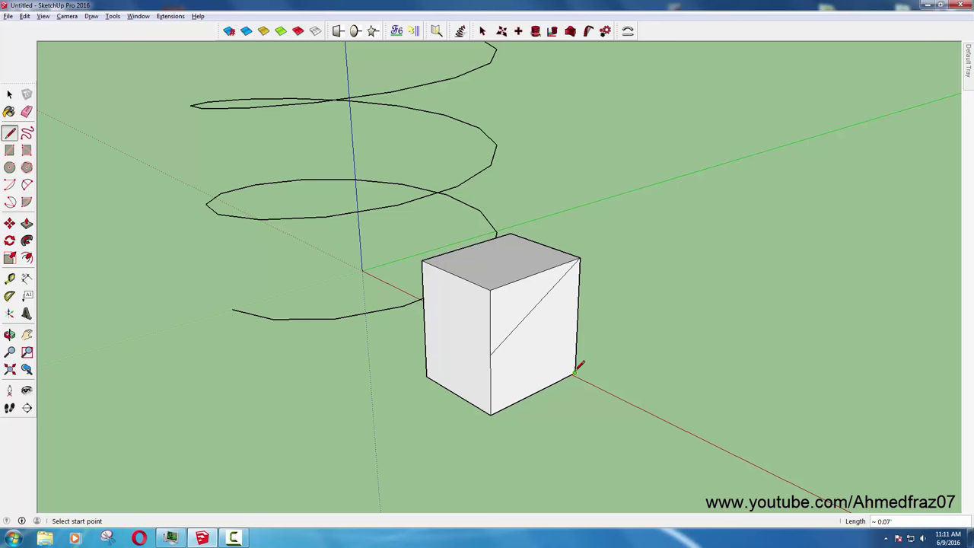
pyautogui.press('space')
pyautogui.click(516, 381)
pyautogui.press('p')
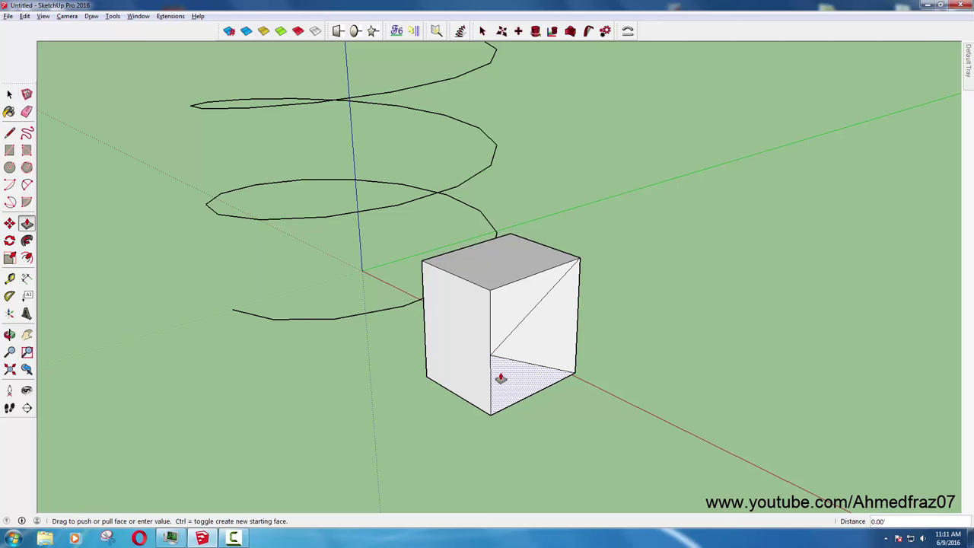
pyautogui.moveTo(500, 380); pyautogui.dragTo(490, 322)
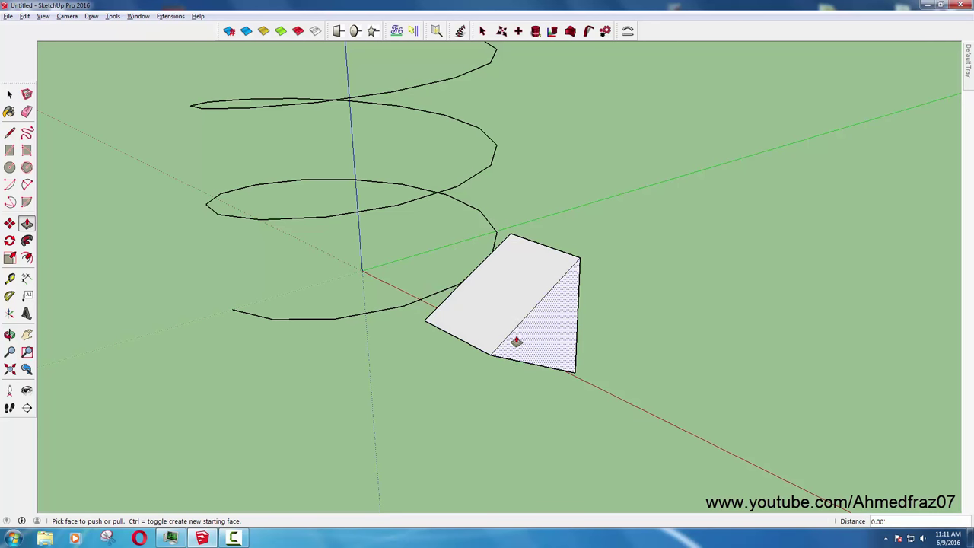
# Select the whole wedge and view it from a new angle.
pyautogui.press('space')
pyautogui.tripleClick(523, 320)
pyautogui.moveTo(524, 320); pyautogui.dragTo(543, 355, button='middle')
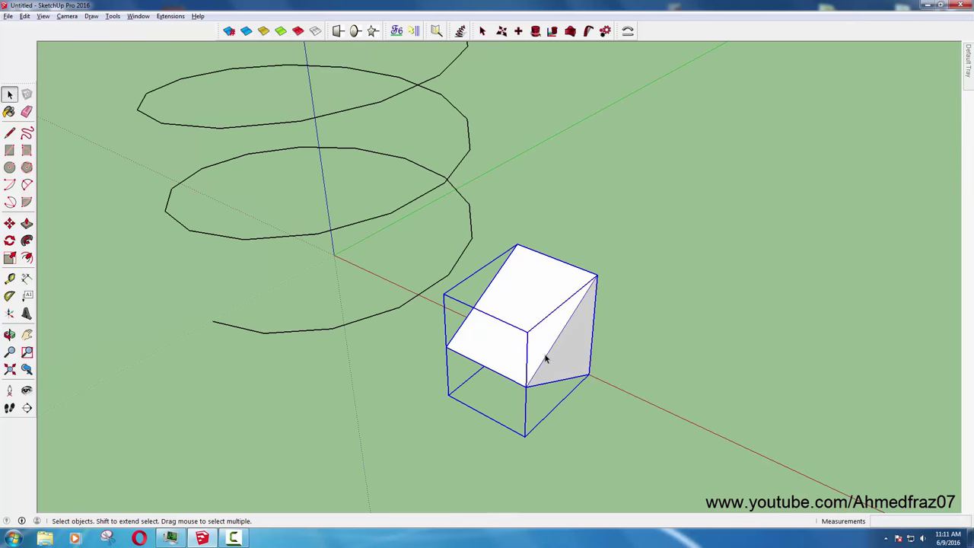
pyautogui.press('l')
pyautogui.click(519, 243)
pyautogui.press('space')
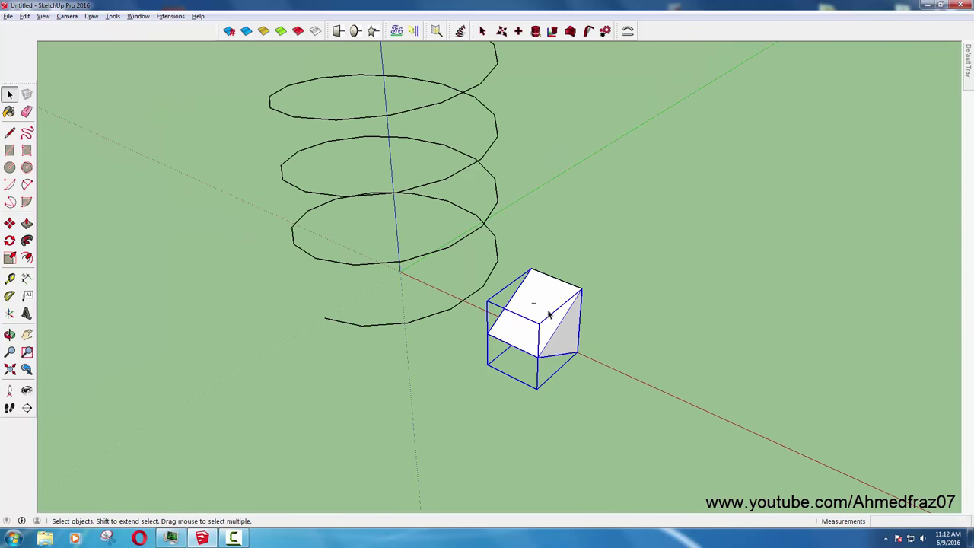
# Shape Bender the wedge from its red-axis edge onto the helix, flipping direction with the Up/Down arrows.
pyautogui.moveTo(535, 305)
pyautogui.mouseDown(button='middle')
pyautogui.moveTo(570, 370)
pyautogui.moveTo(575, 246)
pyautogui.mouseUp(button='middle')
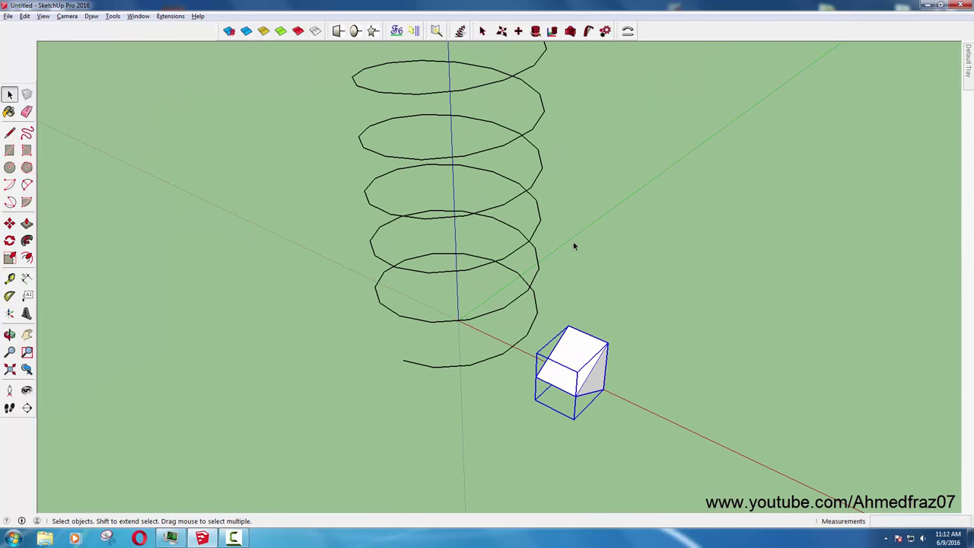
pyautogui.click(628, 31)
pyautogui.click(596, 342)
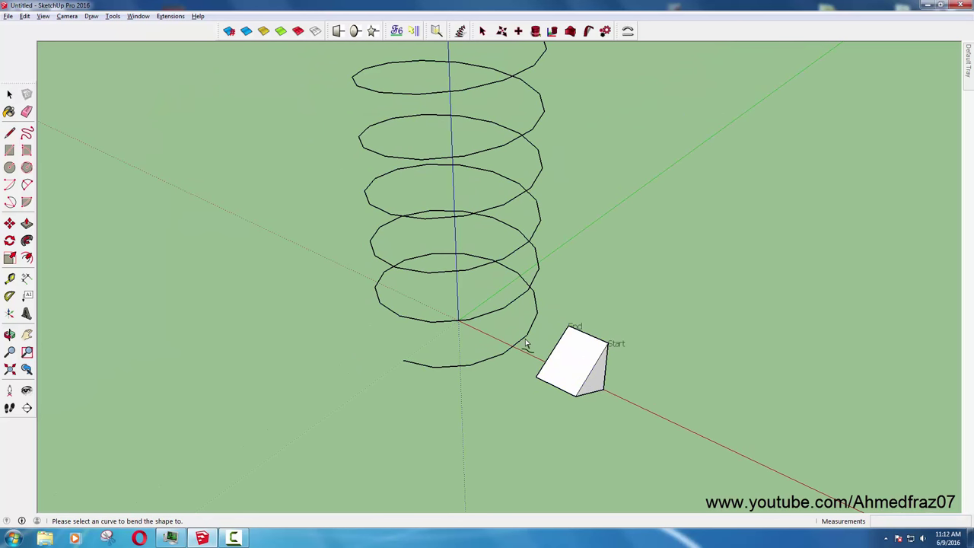
pyautogui.click(524, 345)
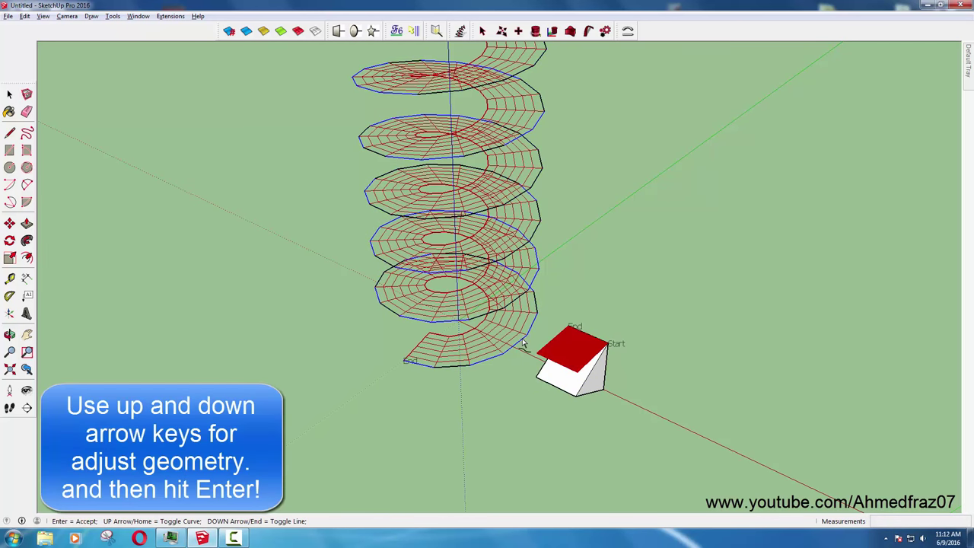
pyautogui.press('Down')
pyautogui.press('Up')
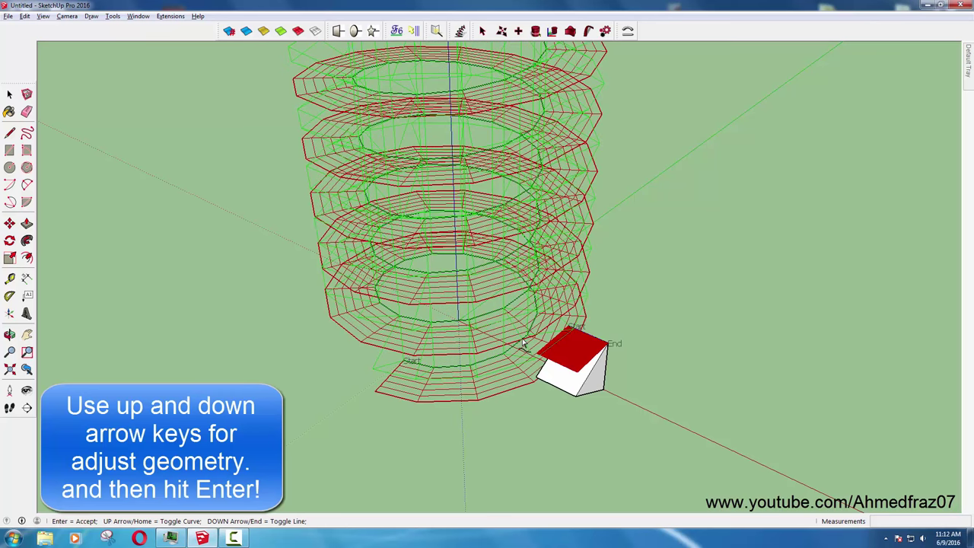
pyautogui.press('Return')
pyautogui.moveTo(487, 265)
pyautogui.mouseDown(button='middle')
pyautogui.moveTo(480, 133)
pyautogui.moveTo(509, 159)
pyautogui.moveTo(224, 302)
pyautogui.moveTo(553, 312)
pyautogui.moveTo(379, 210)
pyautogui.moveTo(546, 221)
pyautogui.moveTo(546, 200)
pyautogui.moveTo(387, 243)
pyautogui.mouseUp(button='middle')
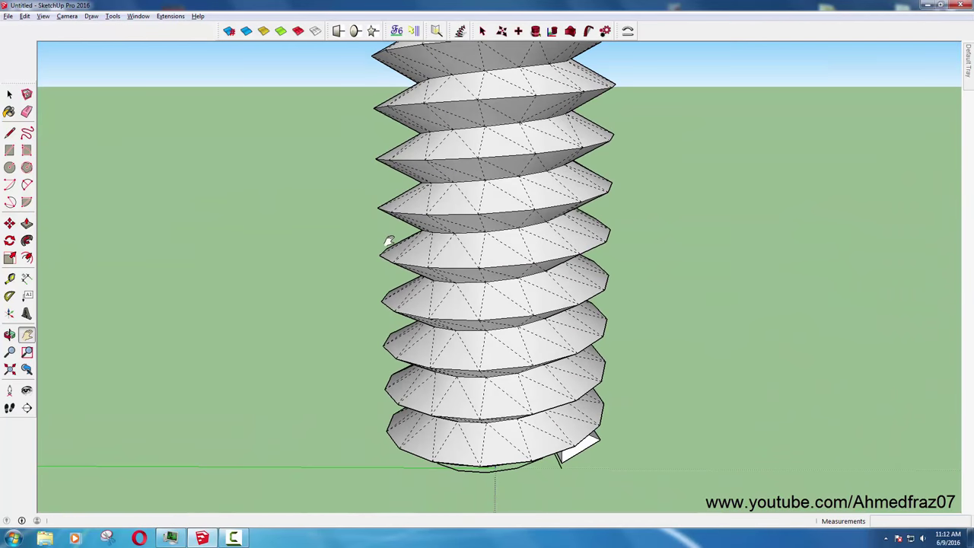